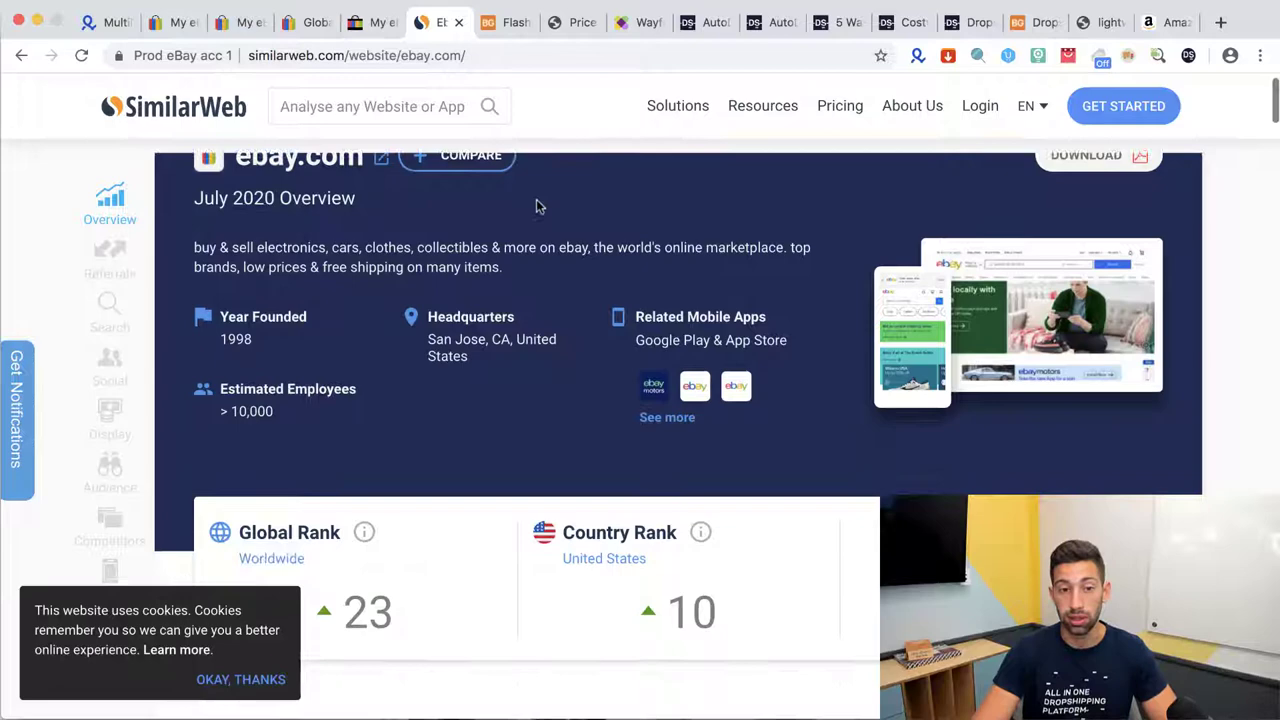
Examine the SimilarWeb overview of ebay.com, including its ranks, total visits over time and engagement figures.
{"action": "double_click", "coordinate": [299, 200]}
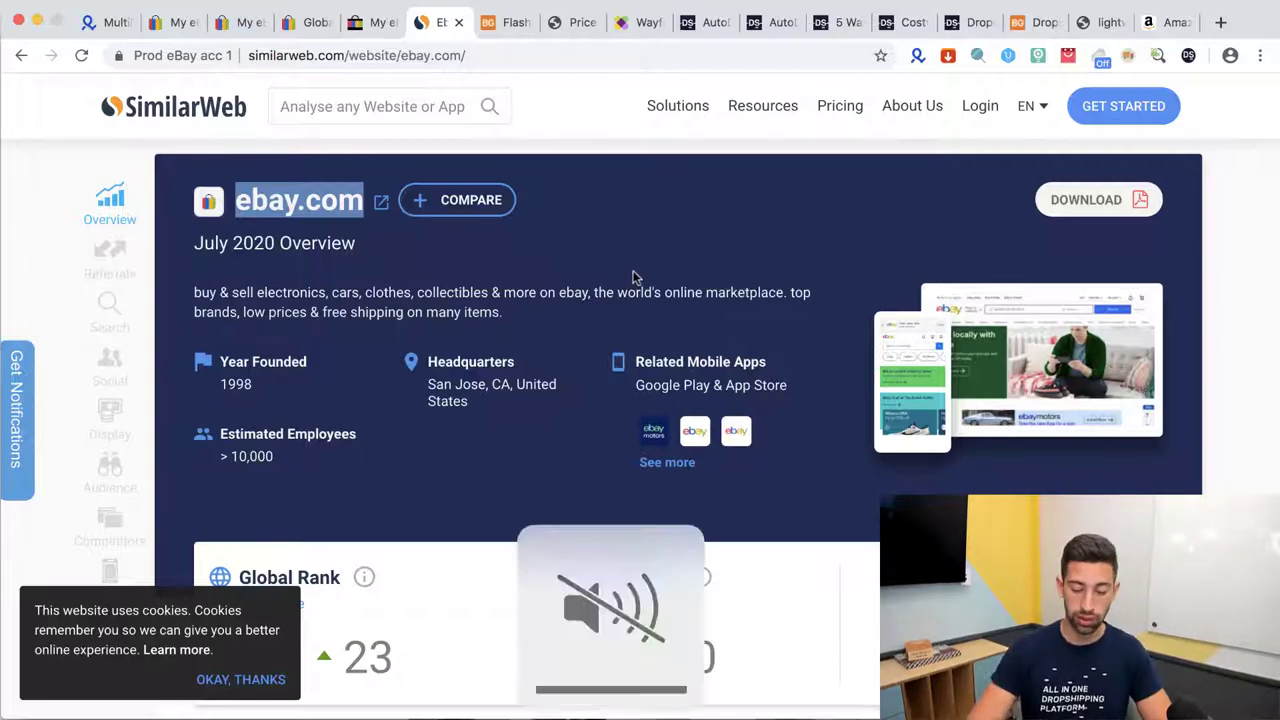
{"action": "scroll", "coordinate": [583, 263], "scroll_direction": "down", "scroll_amount": 10}
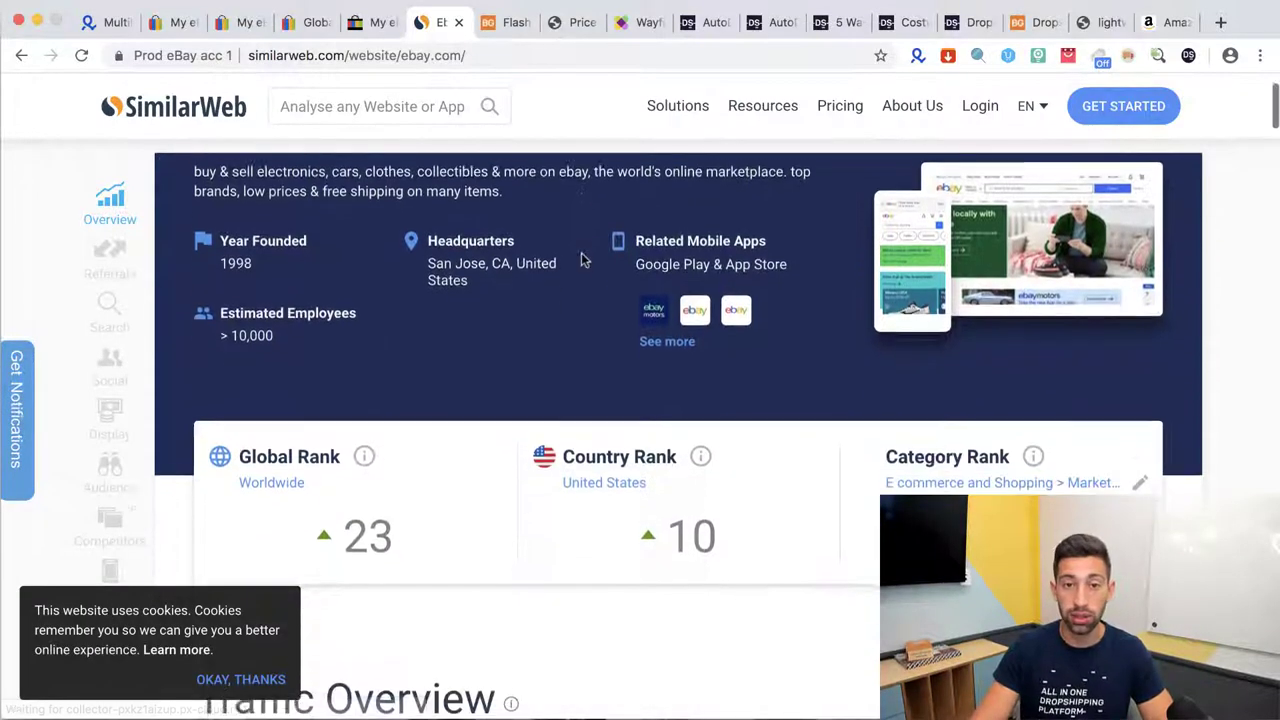
{"action": "scroll", "coordinate": [566, 258], "scroll_direction": "up", "scroll_amount": 1}
{"action": "scroll", "coordinate": [566, 255], "scroll_direction": "down", "scroll_amount": 3}
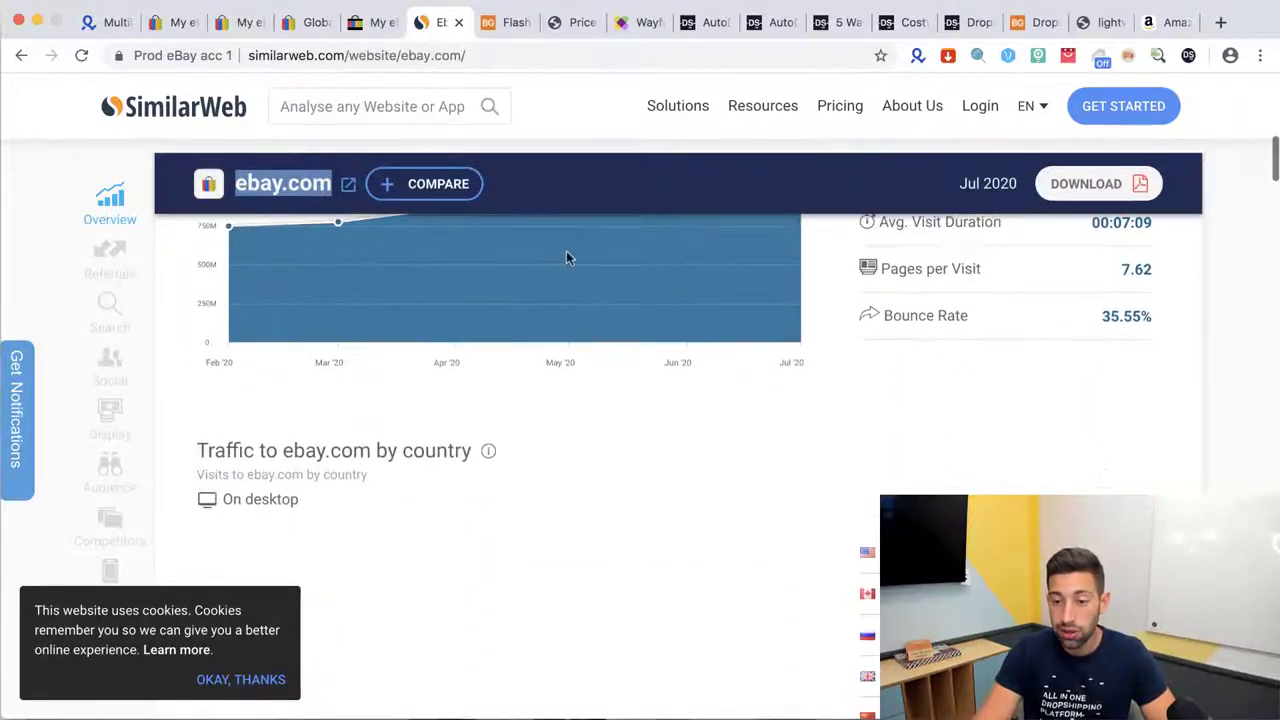
{"action": "scroll", "coordinate": [561, 262], "scroll_direction": "up", "scroll_amount": 1}
{"action": "scroll", "coordinate": [561, 262], "scroll_direction": "up", "scroll_amount": 1}
{"action": "scroll", "coordinate": [597, 280], "scroll_direction": "down", "scroll_amount": 1}
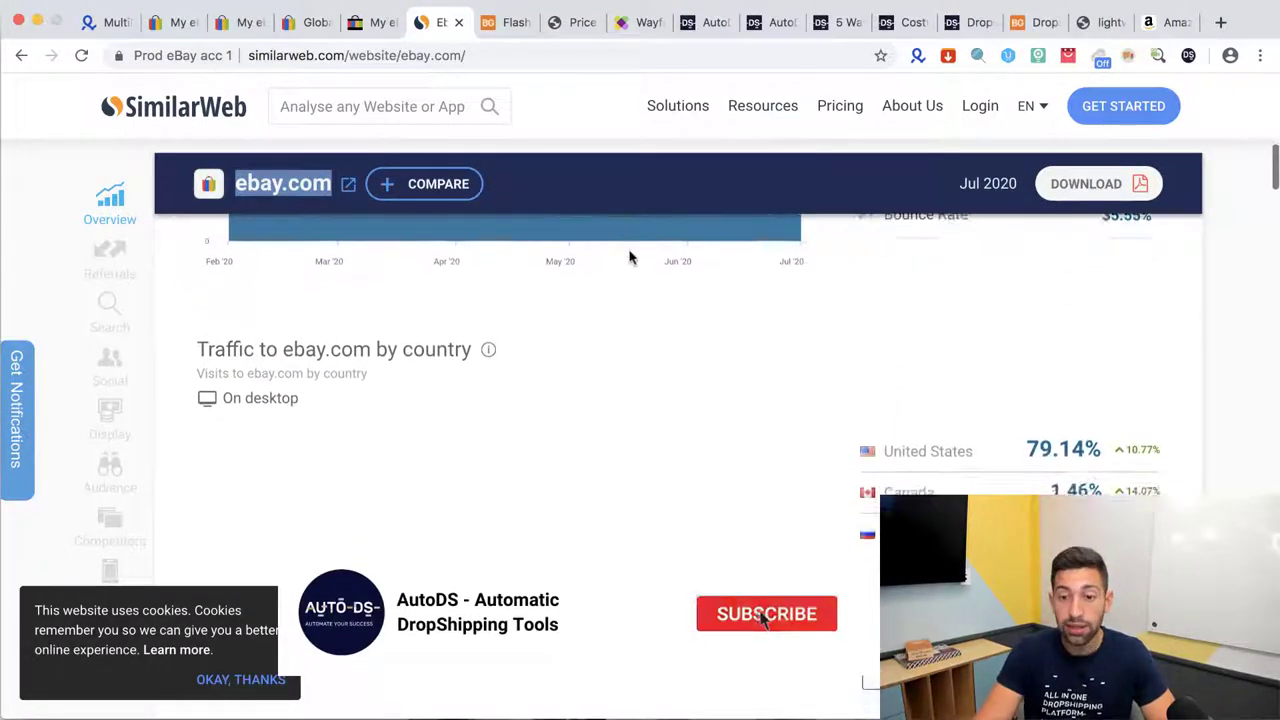
{"action": "scroll", "coordinate": [631, 254], "scroll_direction": "up", "scroll_amount": 2}
{"action": "left_click_drag", "start_coordinate": [1032, 320], "coordinate": [1117, 318]}
Check the United States share in ebay.com's traffic by country, and return to the Total Visits figure.
{"action": "scroll", "coordinate": [1117, 318], "scroll_direction": "down", "scroll_amount": 5}
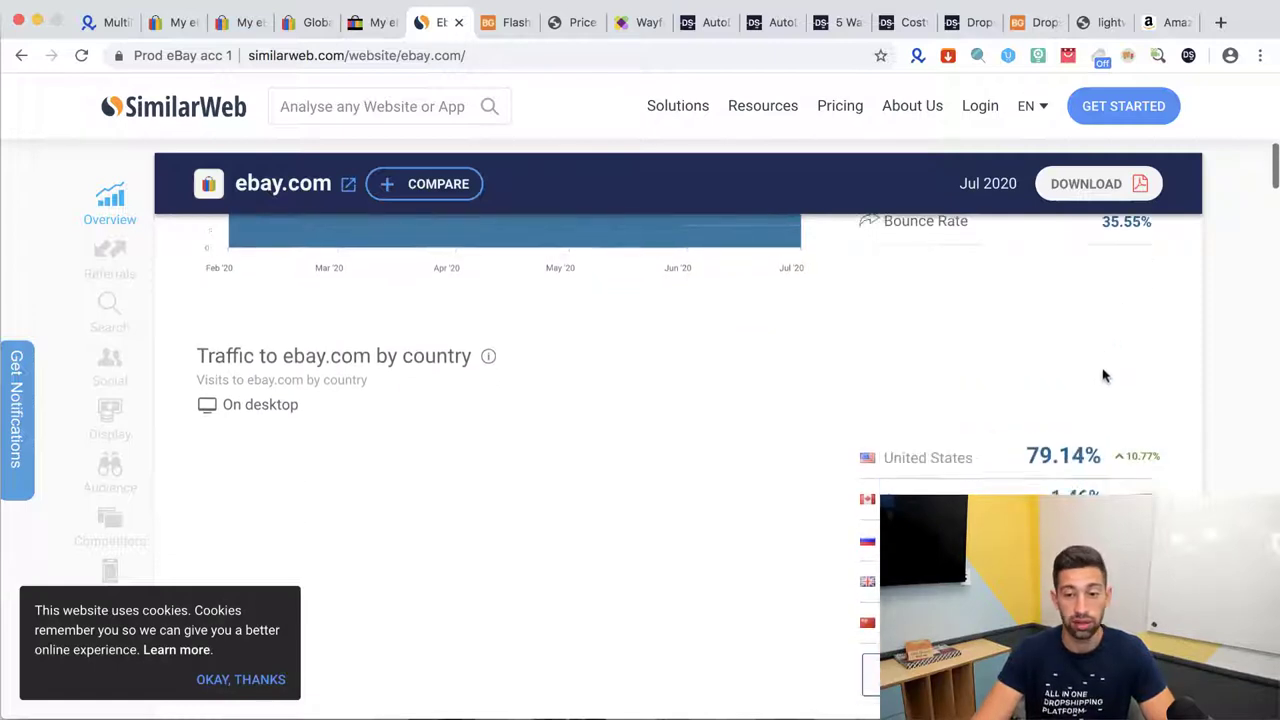
{"action": "mouse_move", "coordinate": [1040, 395]}
{"action": "left_mouse_down"}
{"action": "mouse_move", "coordinate": [1050, 408]}
{"action": "mouse_move", "coordinate": [1031, 408]}
{"action": "left_mouse_up"}
{"action": "left_click", "coordinate": [1009, 408]}
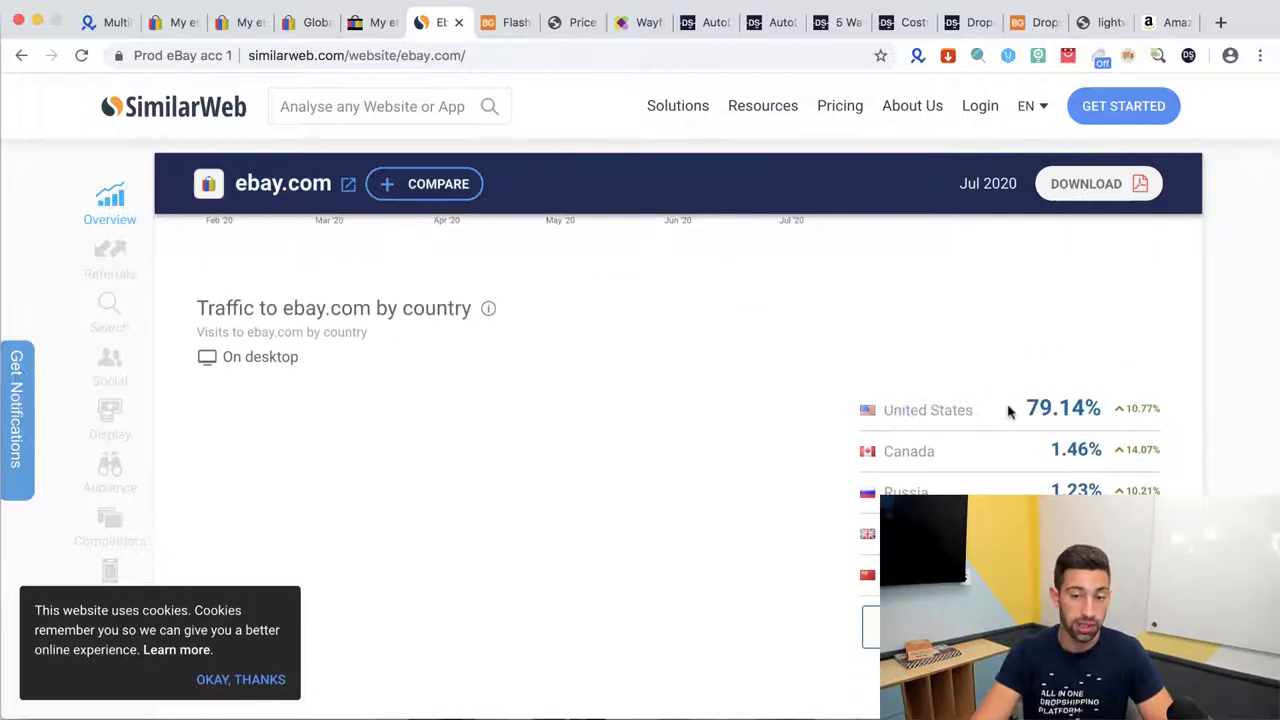
{"action": "left_click_drag", "start_coordinate": [1110, 410], "coordinate": [986, 414]}
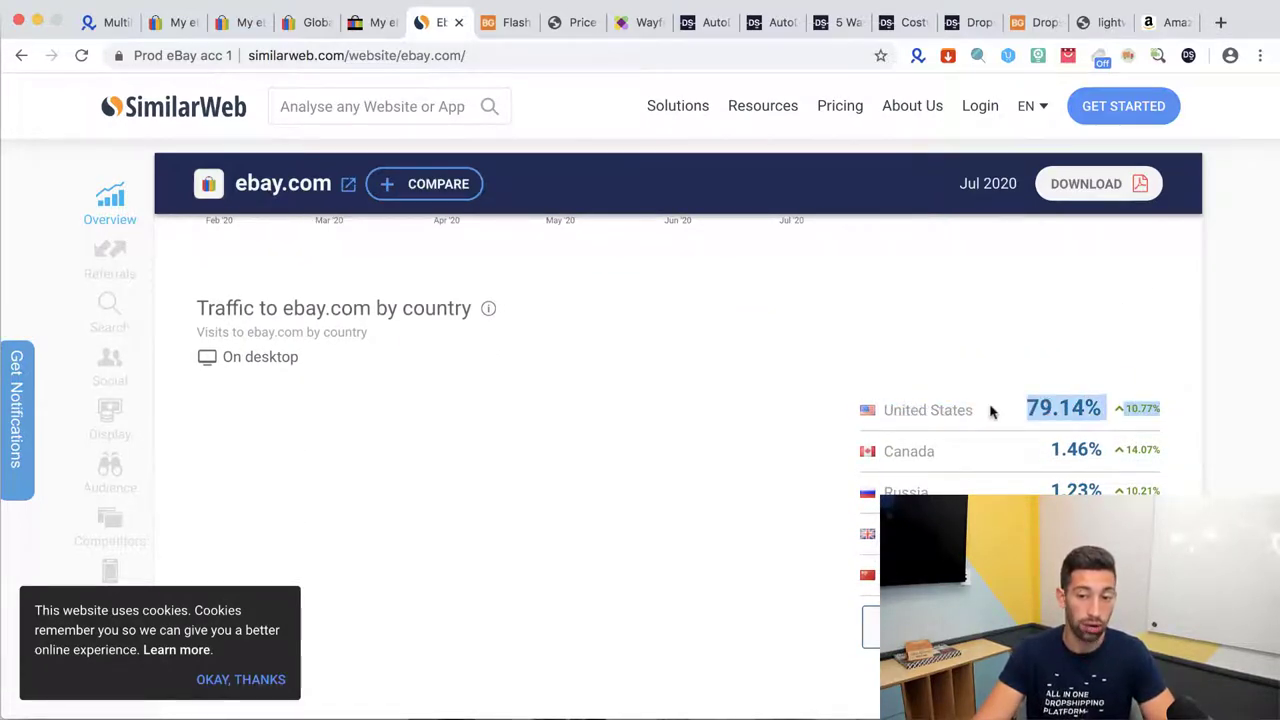
{"action": "scroll", "coordinate": [989, 413], "scroll_direction": "up", "scroll_amount": 2}
{"action": "scroll", "coordinate": [990, 412], "scroll_direction": "up", "scroll_amount": 3}
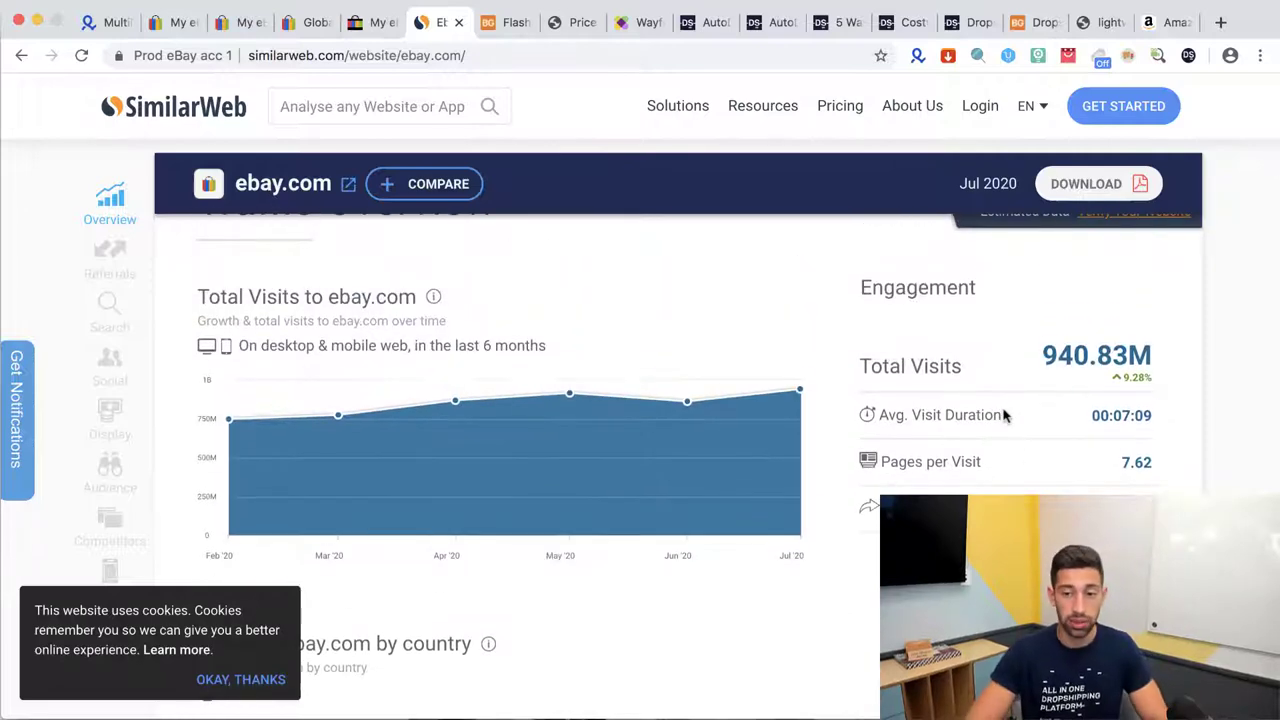
{"action": "key", "text": "alt+space"}
{"action": "type", "text": "0.2"}
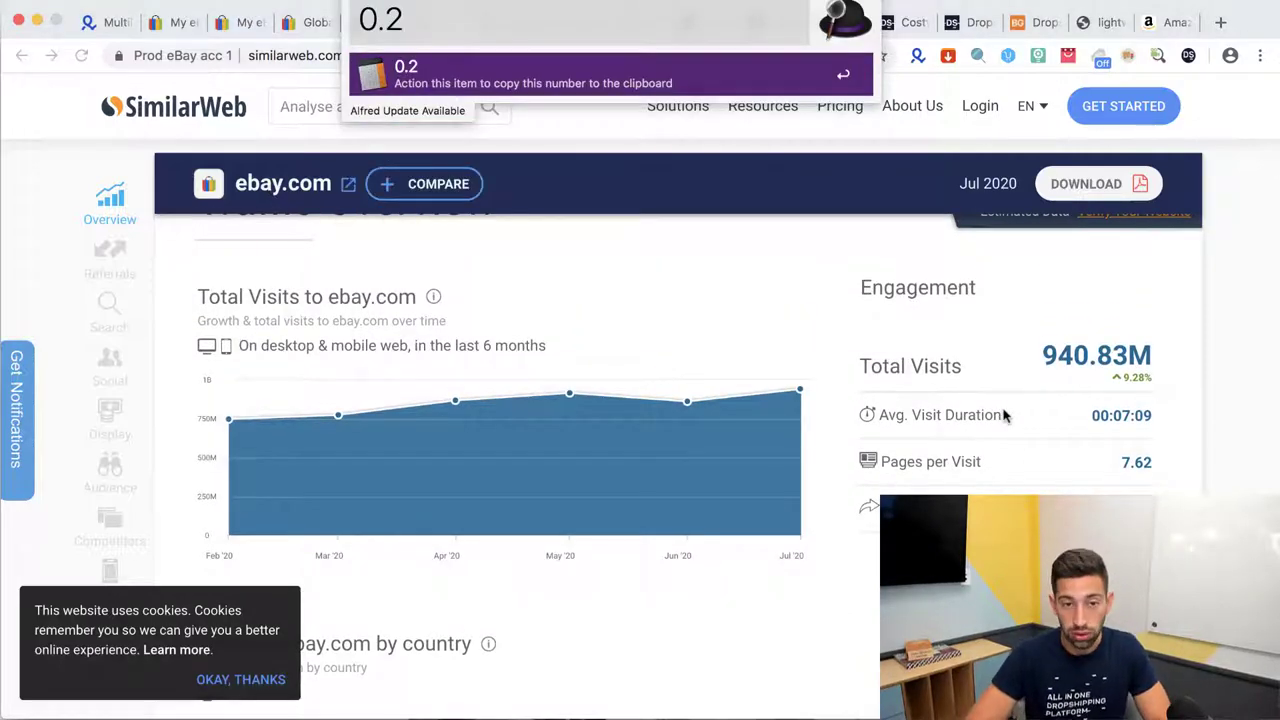
{"action": "key", "text": "Return"}
Calculate 0.2*940000000 in the browser's address bar to estimate the non-US share of eBay's visits.
{"action": "key", "text": "super+l"}
{"action": "type", "text": "0.2"}
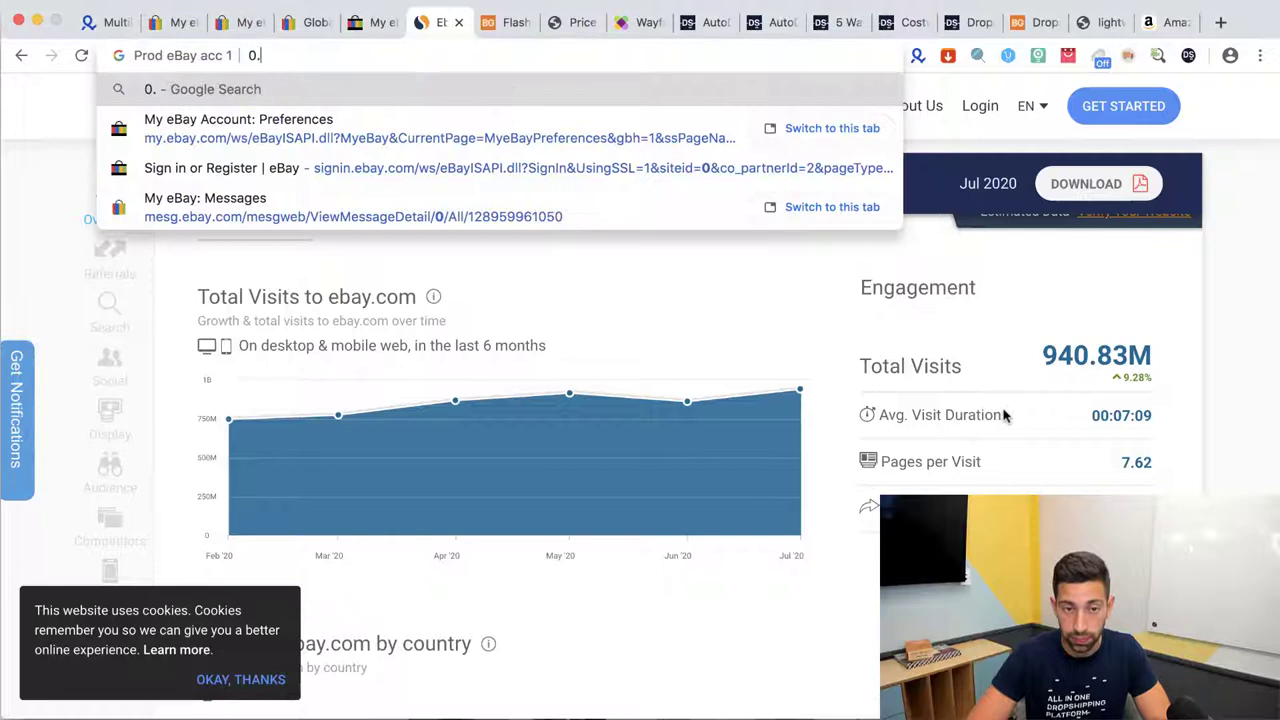
{"action": "type", "text": "*"}
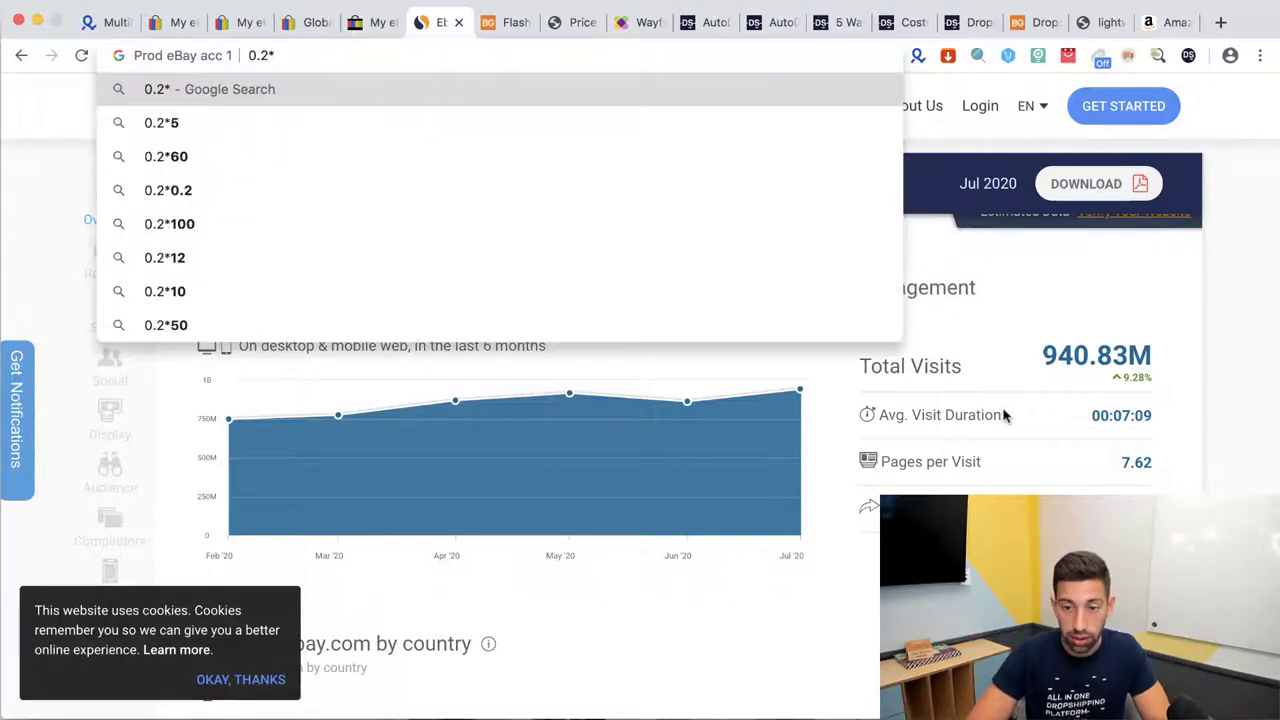
{"action": "type", "text": "940"}
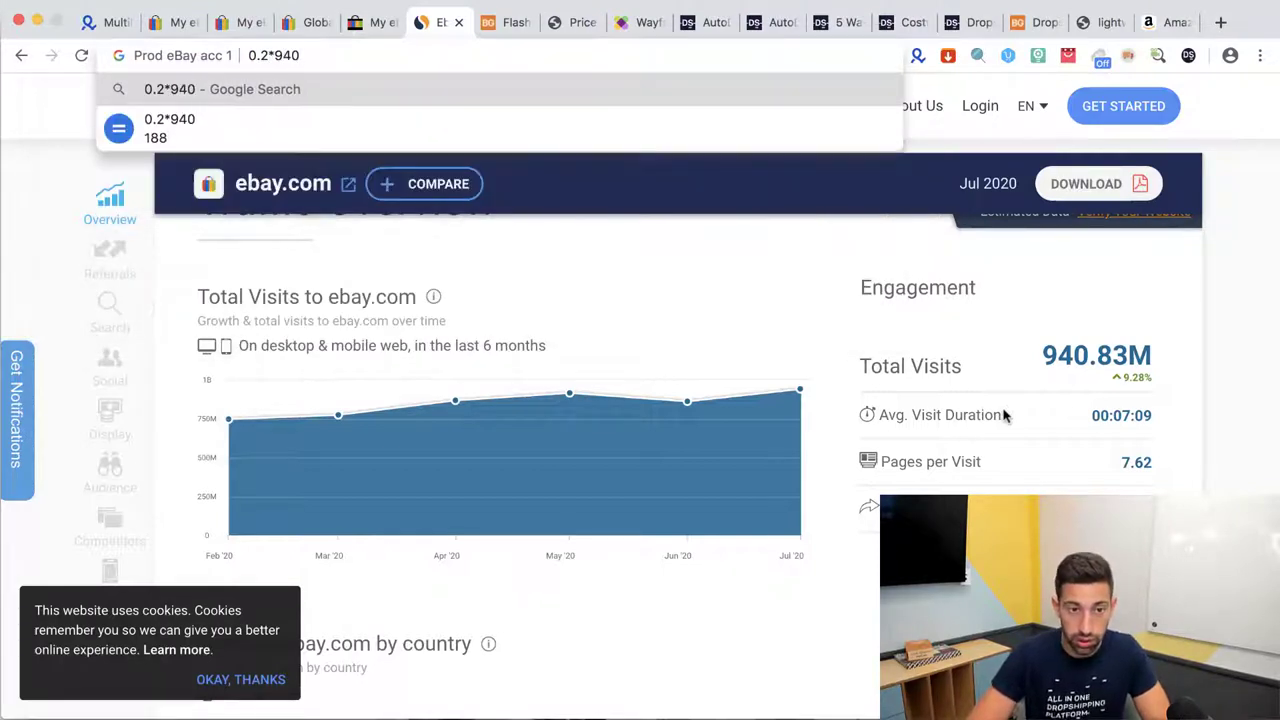
{"action": "type", "text": "000000"}
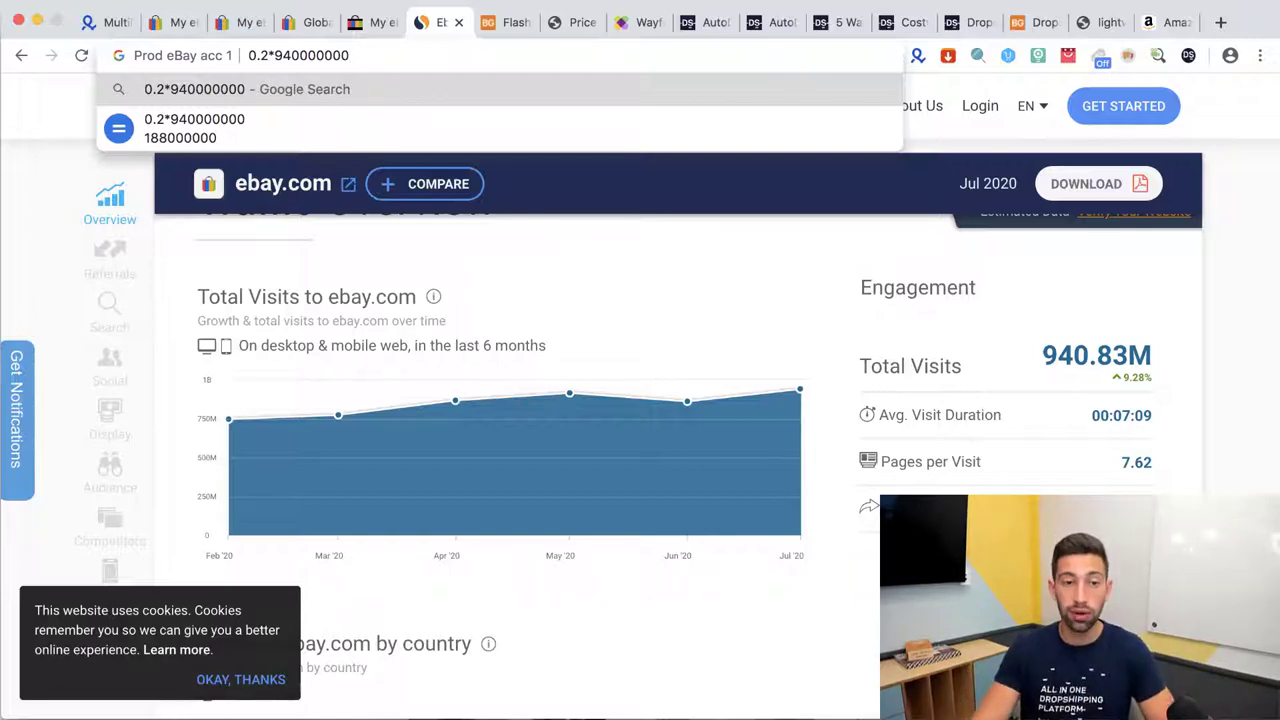
Switch to the eBay business policies page, open the account settings and go to Site Preferences.
{"action": "left_click", "coordinate": [175, 22]}
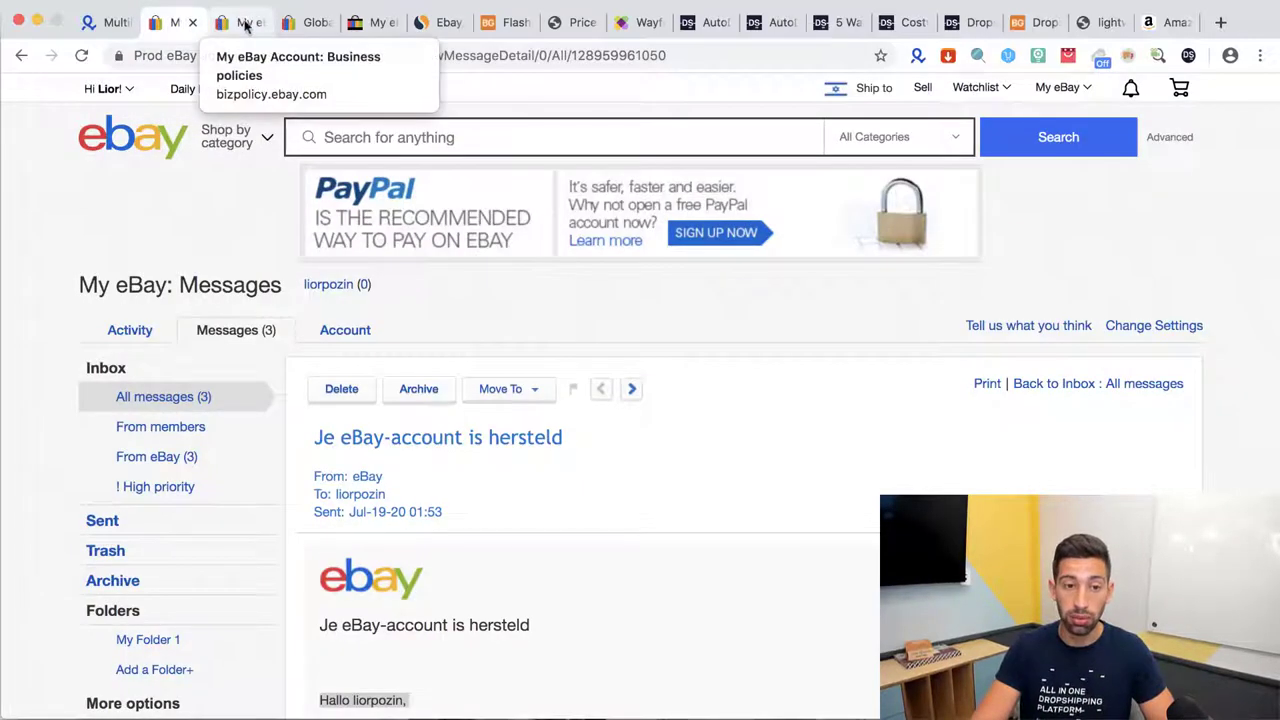
{"action": "left_click", "coordinate": [245, 25]}
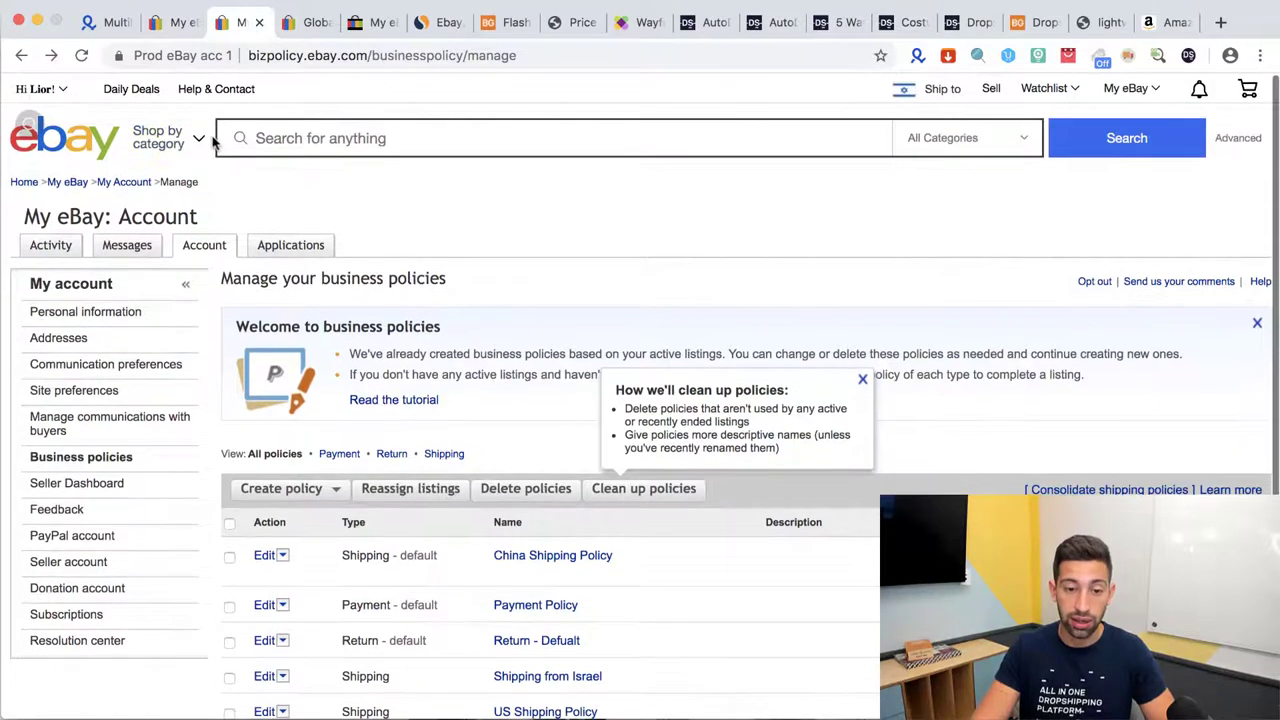
{"action": "mouse_move", "coordinate": [45, 90]}
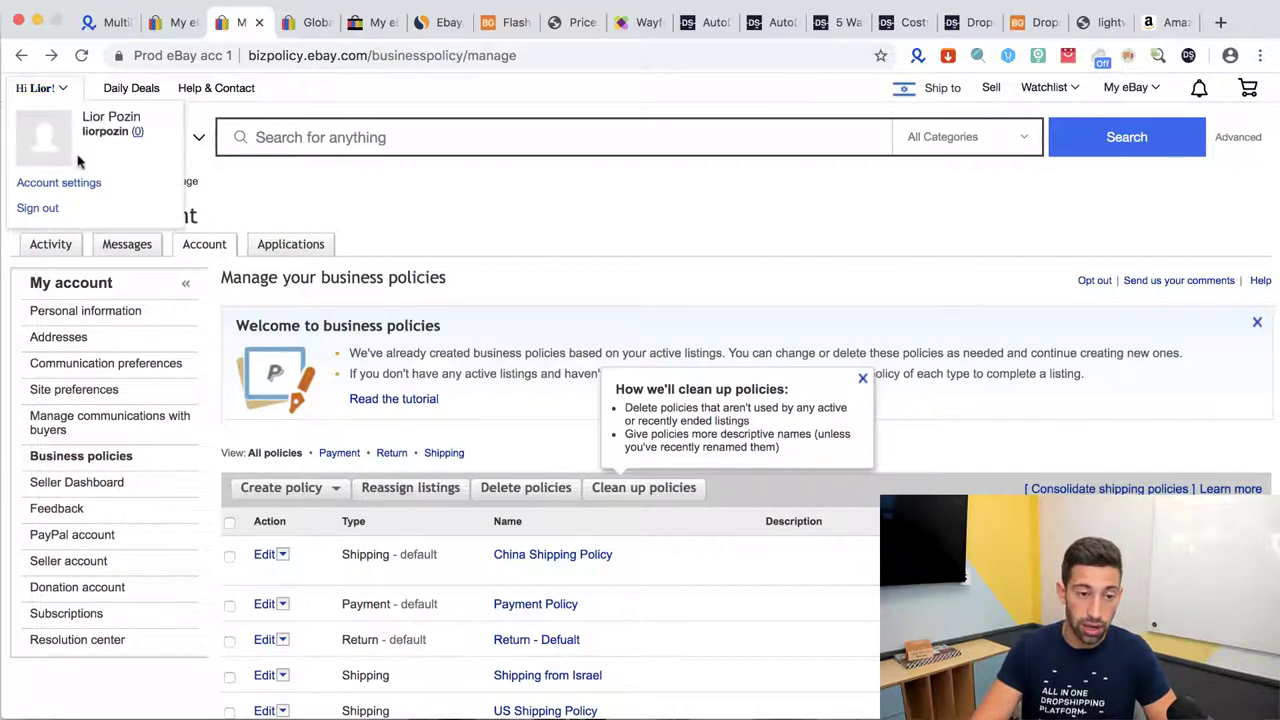
{"action": "left_click", "coordinate": [96, 176]}
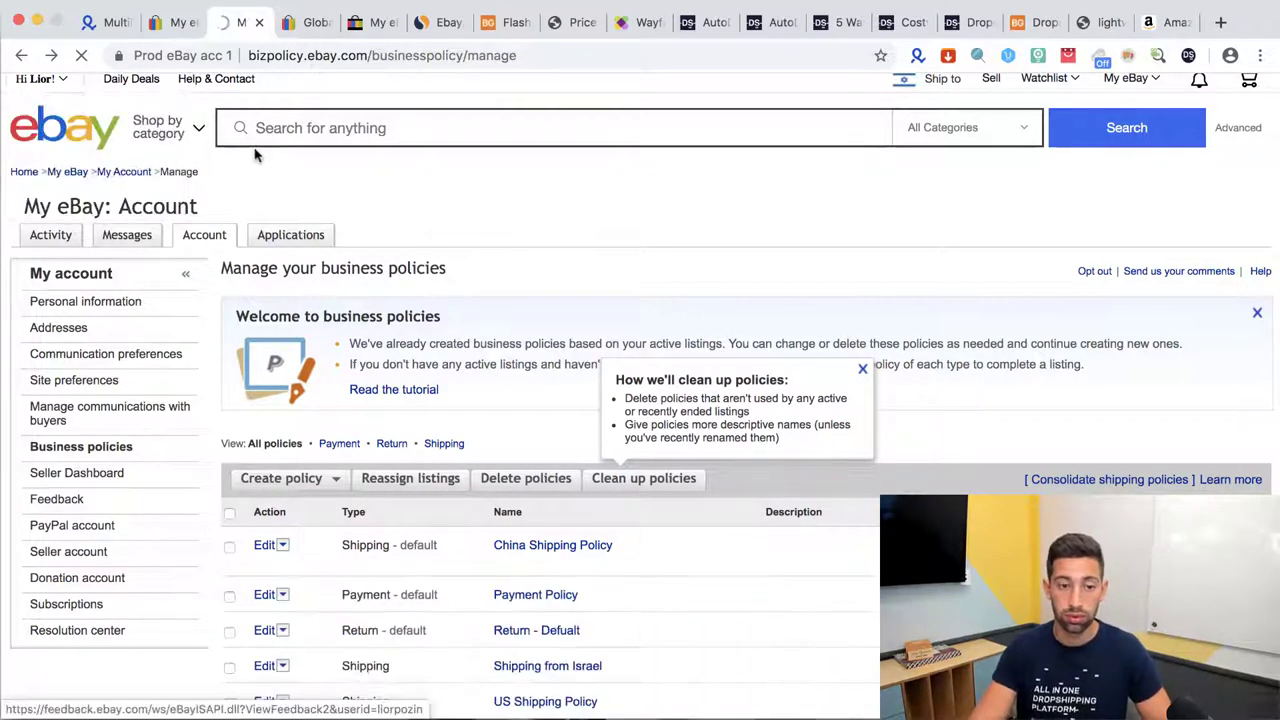
{"action": "key", "text": "super+f"}
{"action": "type", "text": "site p"}
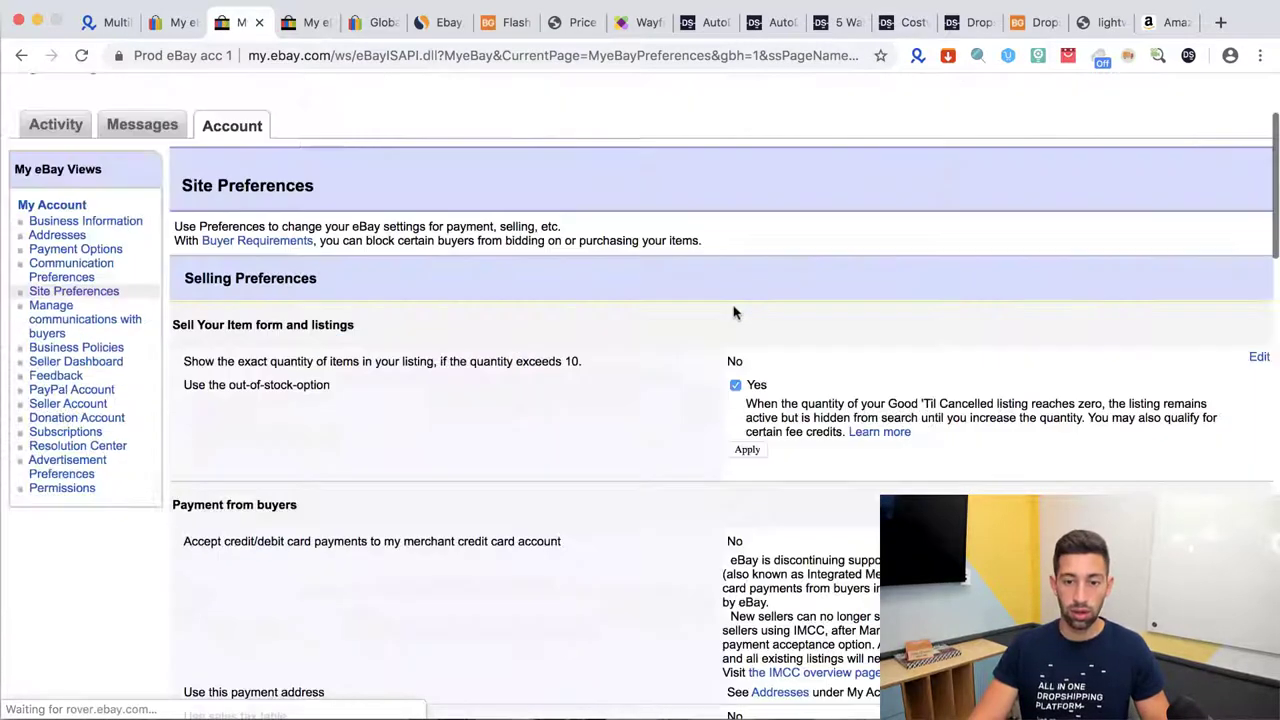
Open Shipping Preferences from the site preferences and check the status of the Global Shipping Program.
{"action": "scroll", "coordinate": [733, 313], "scroll_direction": "down", "scroll_amount": 8}
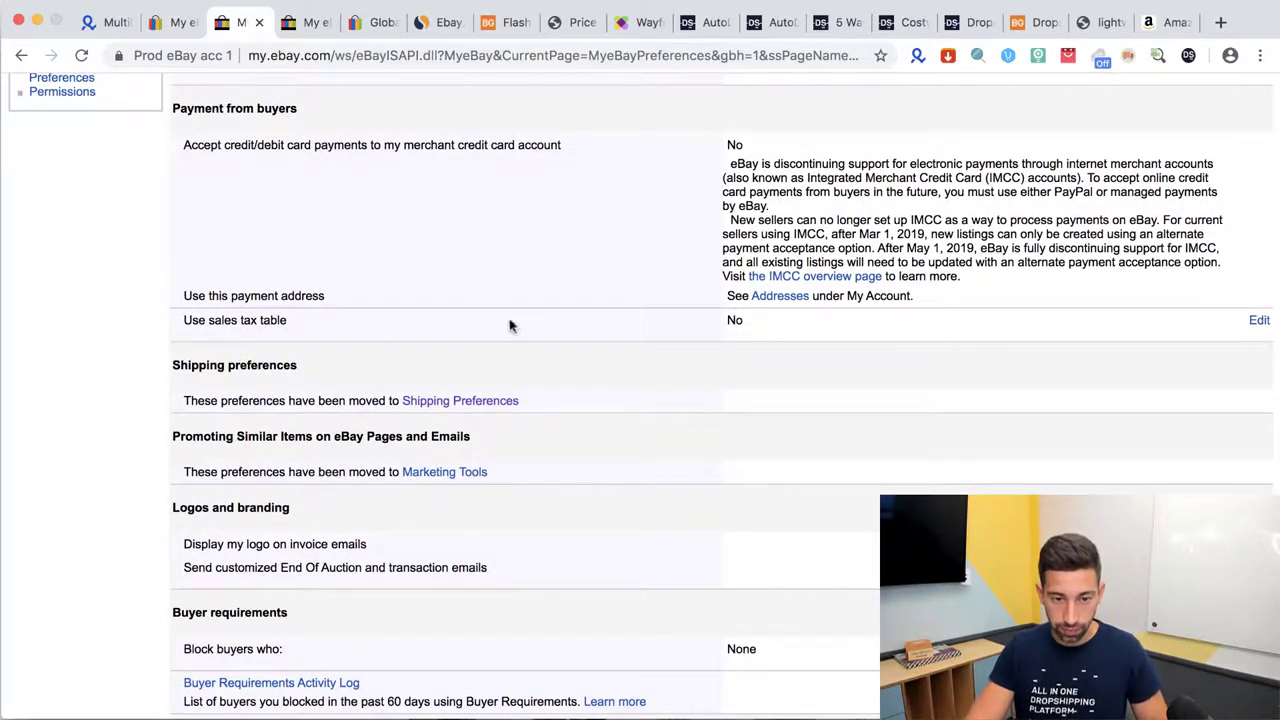
{"action": "scroll", "coordinate": [500, 330], "scroll_direction": "down", "scroll_amount": 1}
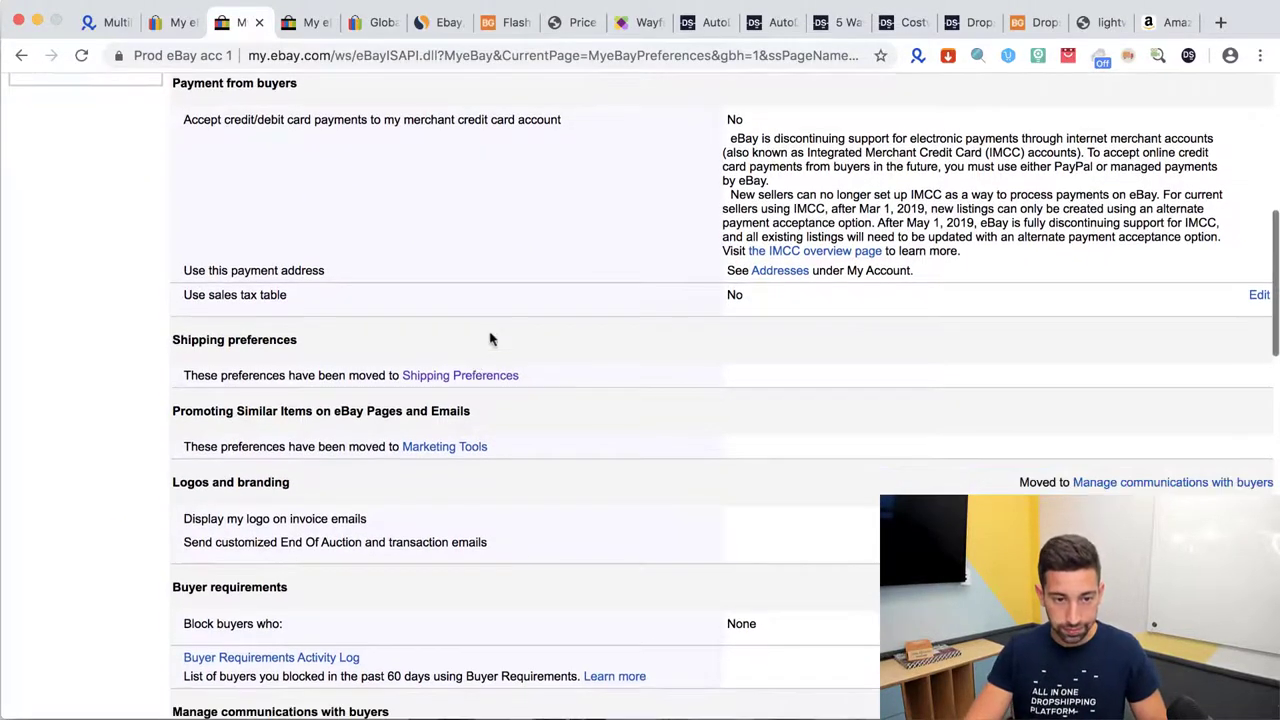
{"action": "left_click", "coordinate": [473, 381]}
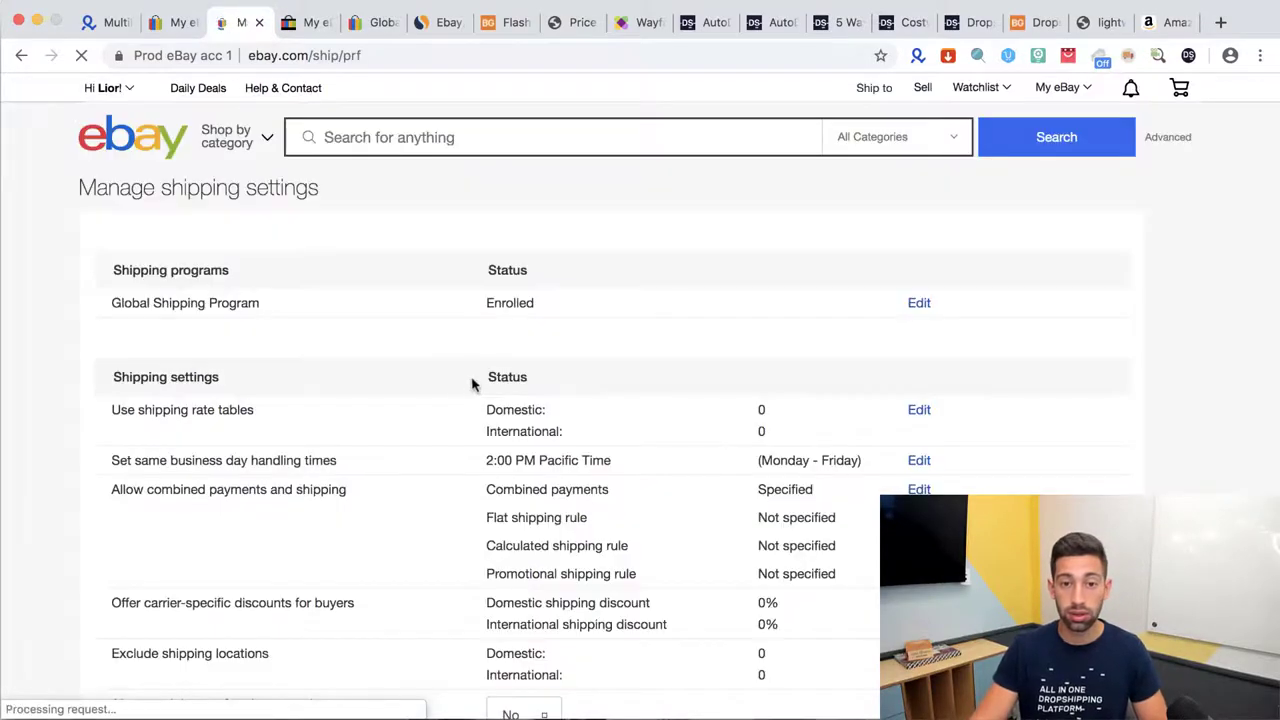
{"action": "left_click_drag", "start_coordinate": [112, 303], "coordinate": [333, 321]}
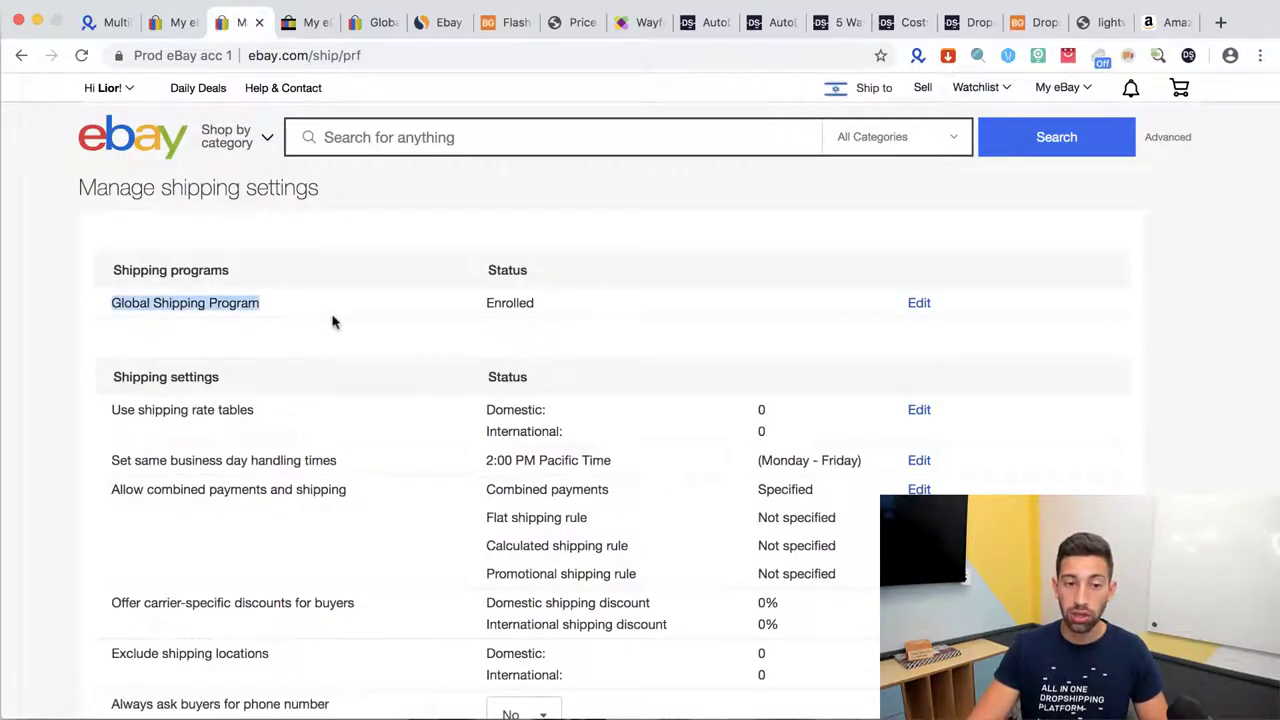
{"action": "double_click", "coordinate": [510, 300]}
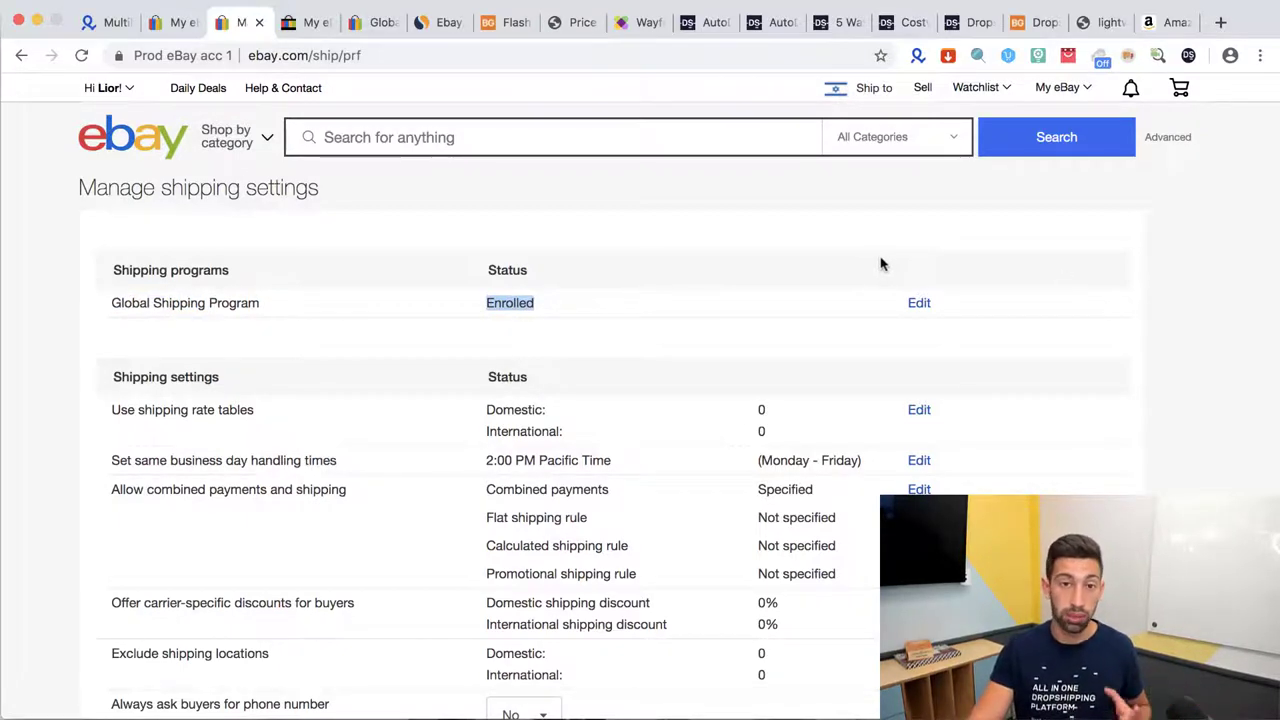
{"action": "left_click", "coordinate": [753, 209]}
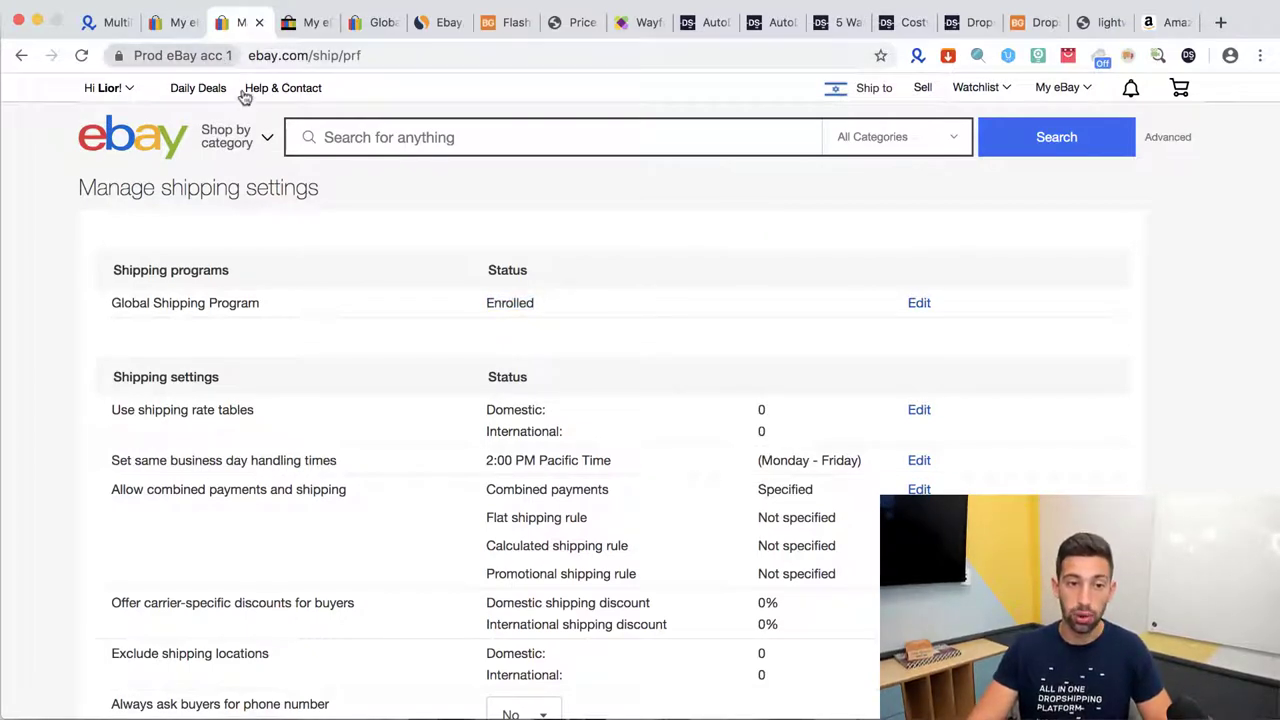
Go to Business Policies through the account settings and open the US Shipping Policy for editing.
{"action": "left_click", "coordinate": [112, 88]}
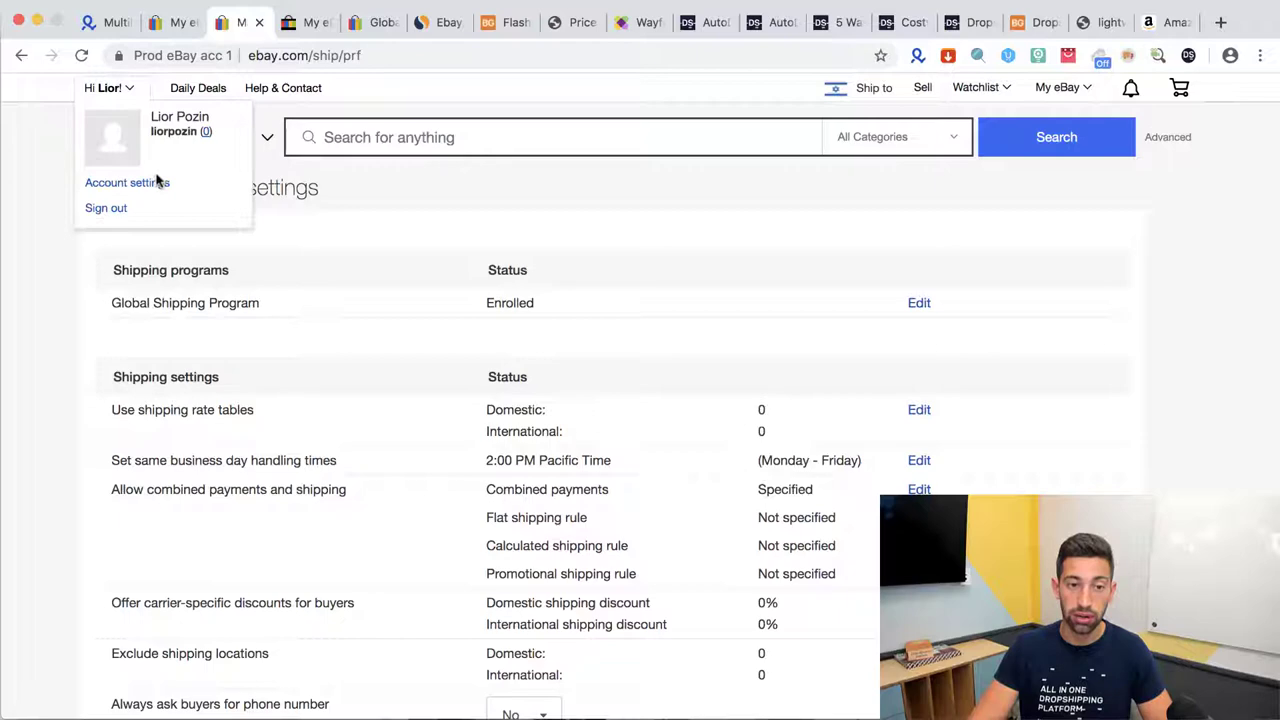
{"action": "left_click", "coordinate": [158, 182]}
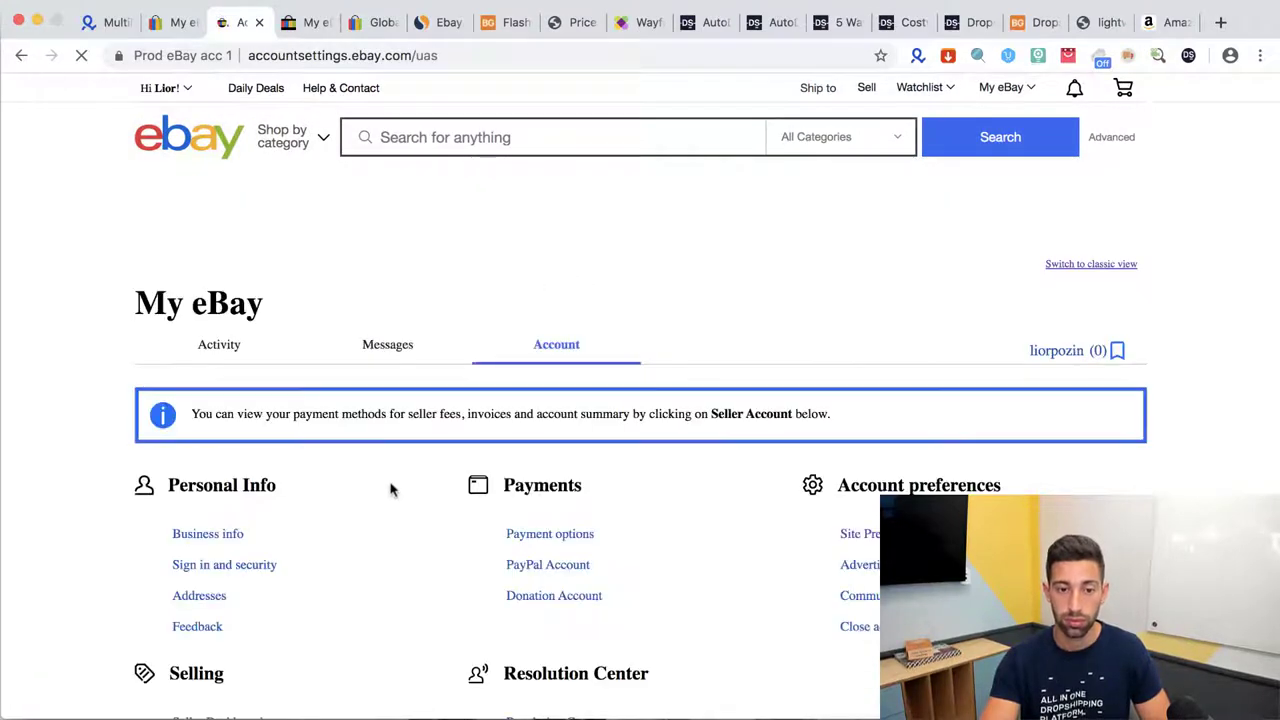
{"action": "scroll", "coordinate": [391, 489], "scroll_direction": "down", "scroll_amount": 3}
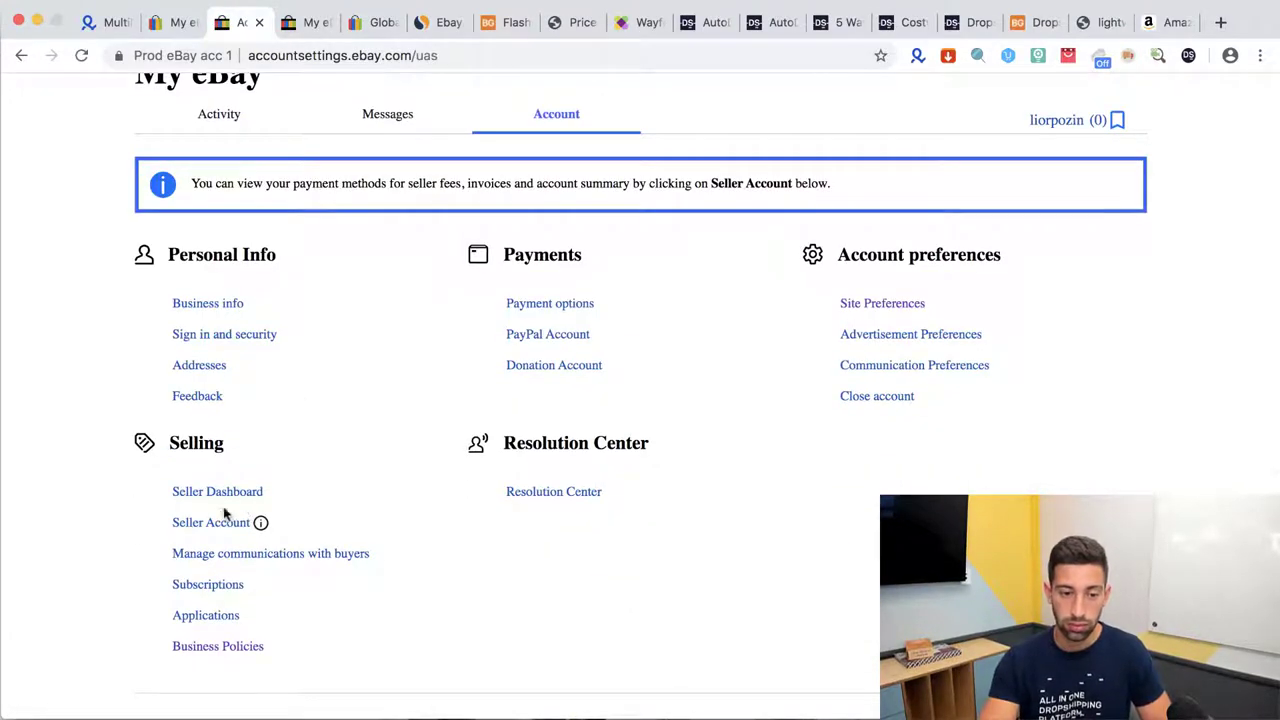
{"action": "left_click", "coordinate": [220, 648]}
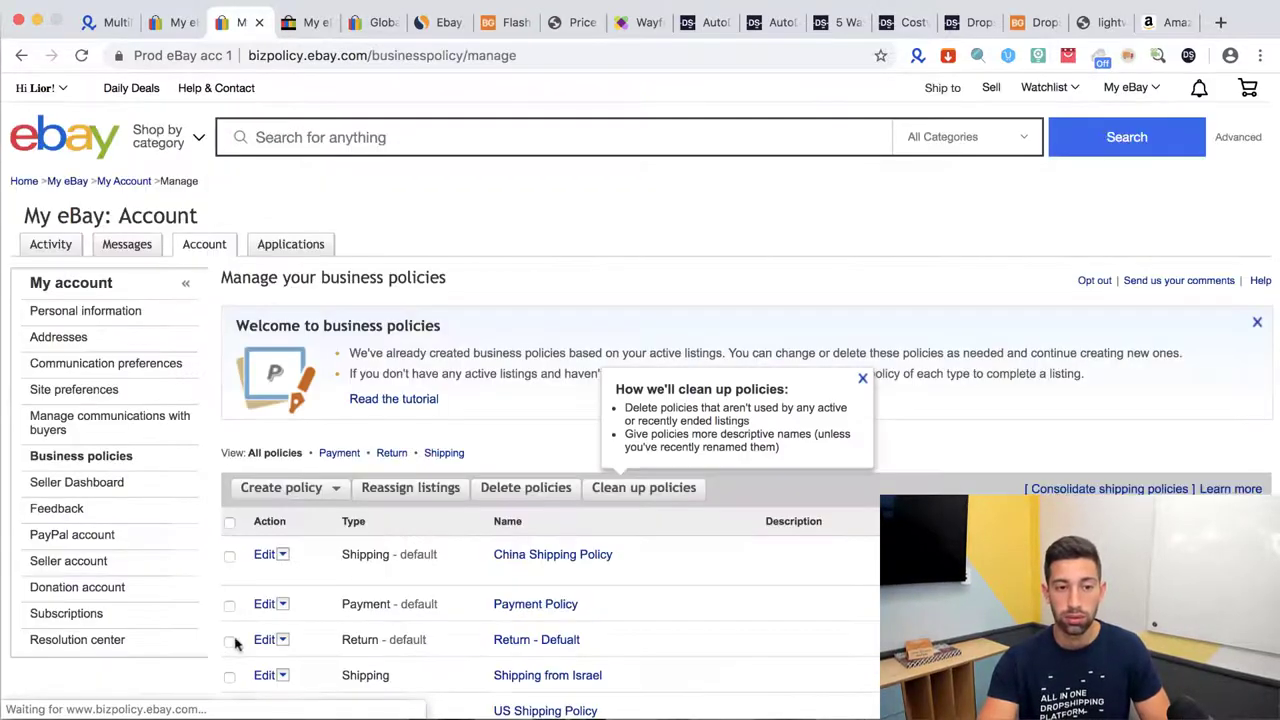
{"action": "scroll", "coordinate": [420, 549], "scroll_direction": "down", "scroll_amount": 2}
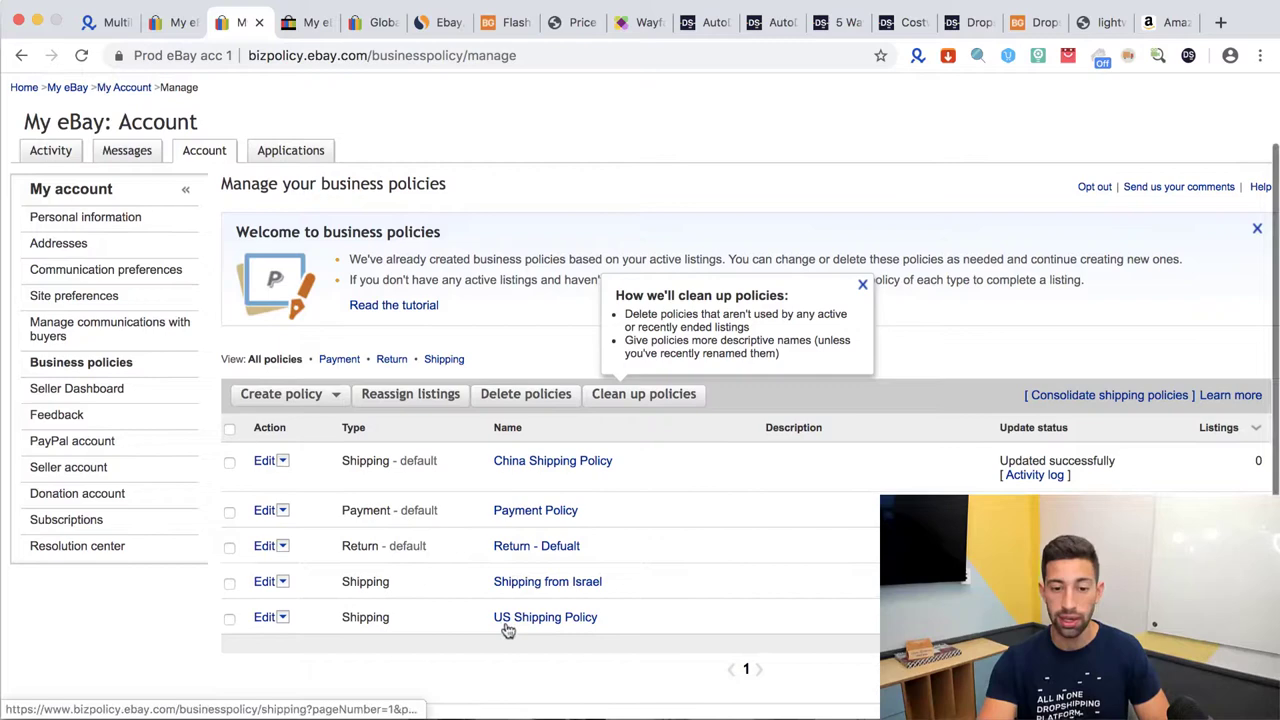
{"action": "left_click", "coordinate": [507, 626]}
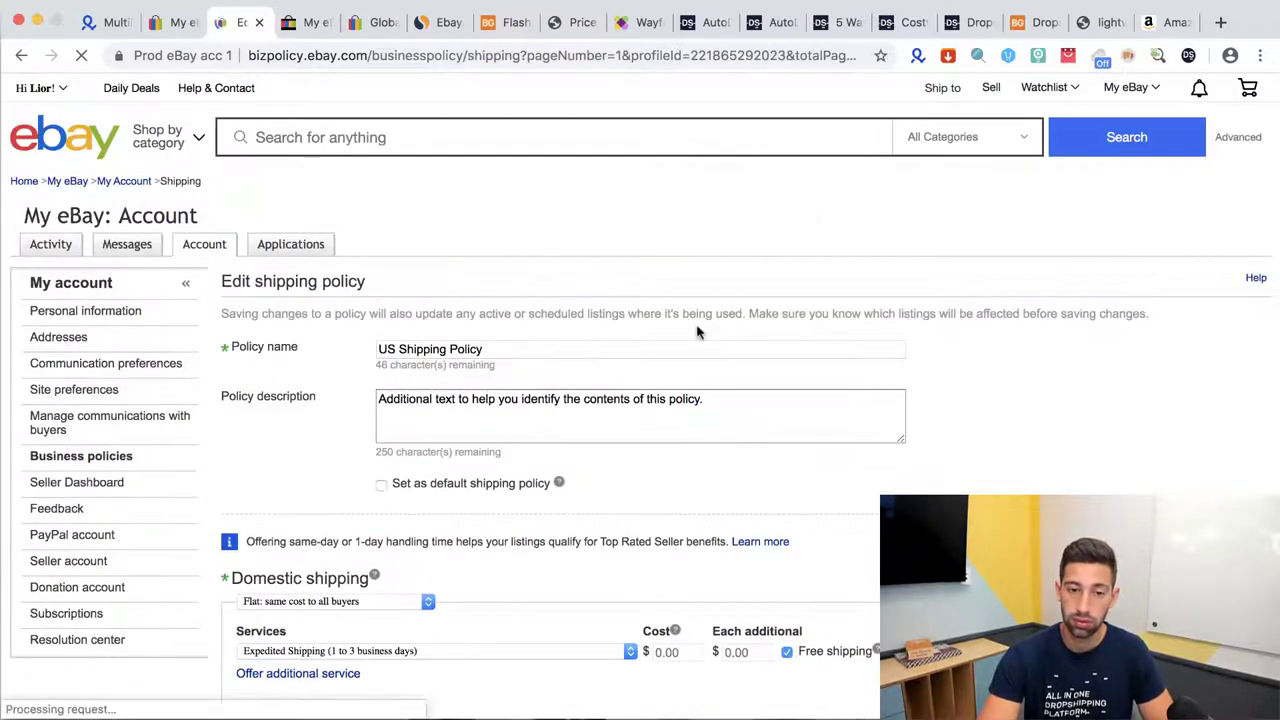
Review the Global Shipping Program option about sending items to the US shipping center under International shipping.
{"action": "scroll", "coordinate": [694, 329], "scroll_direction": "down", "scroll_amount": 6}
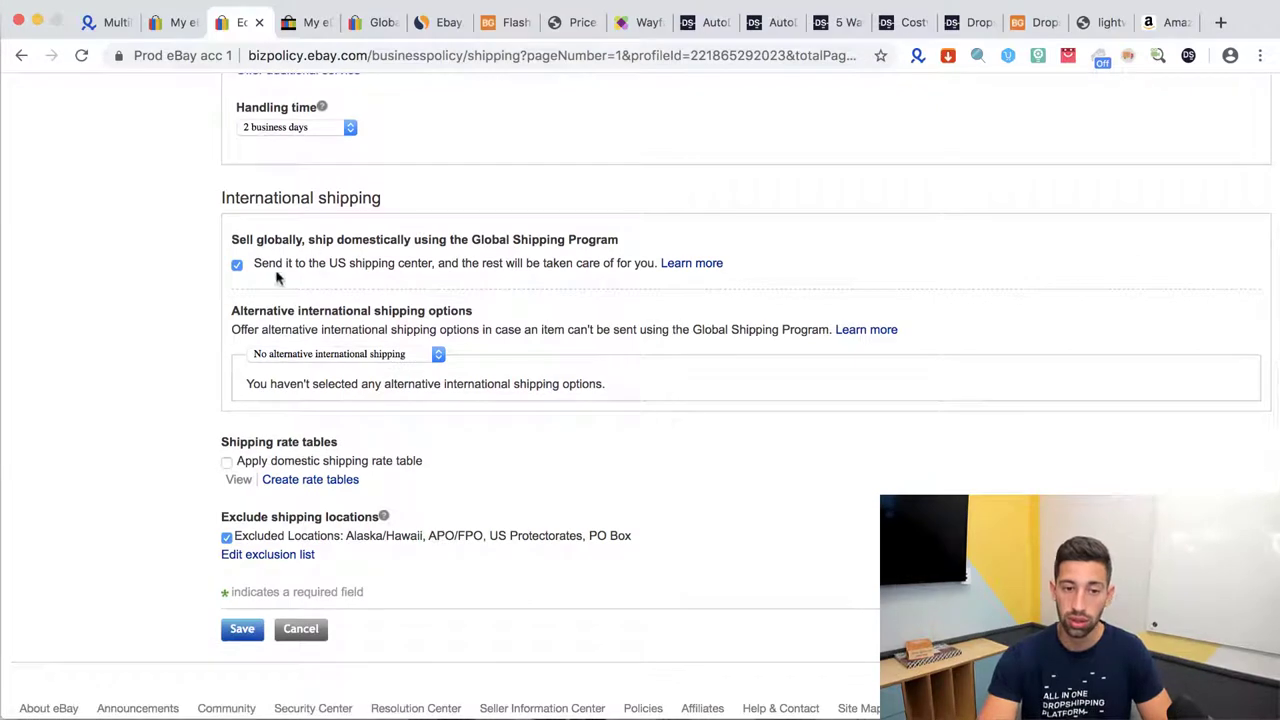
{"action": "triple_click", "coordinate": [274, 263]}
{"action": "double_click", "coordinate": [274, 263]}
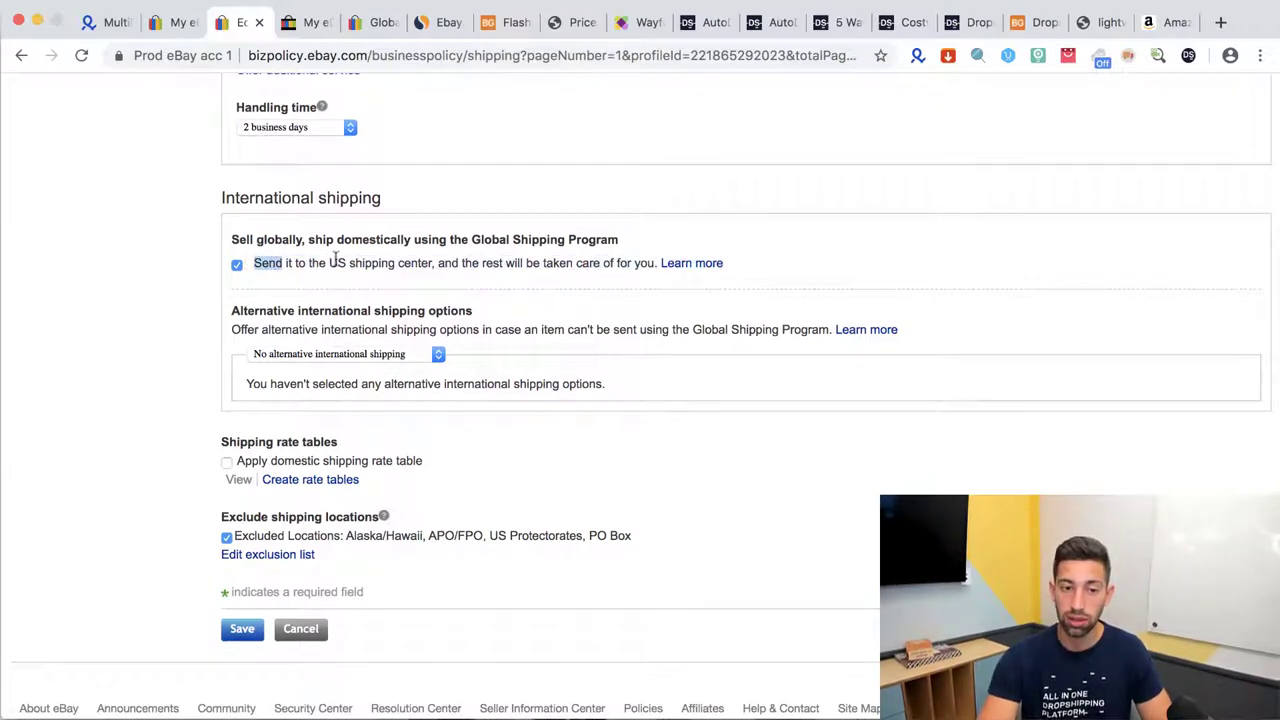
{"action": "triple_click", "coordinate": [399, 262]}
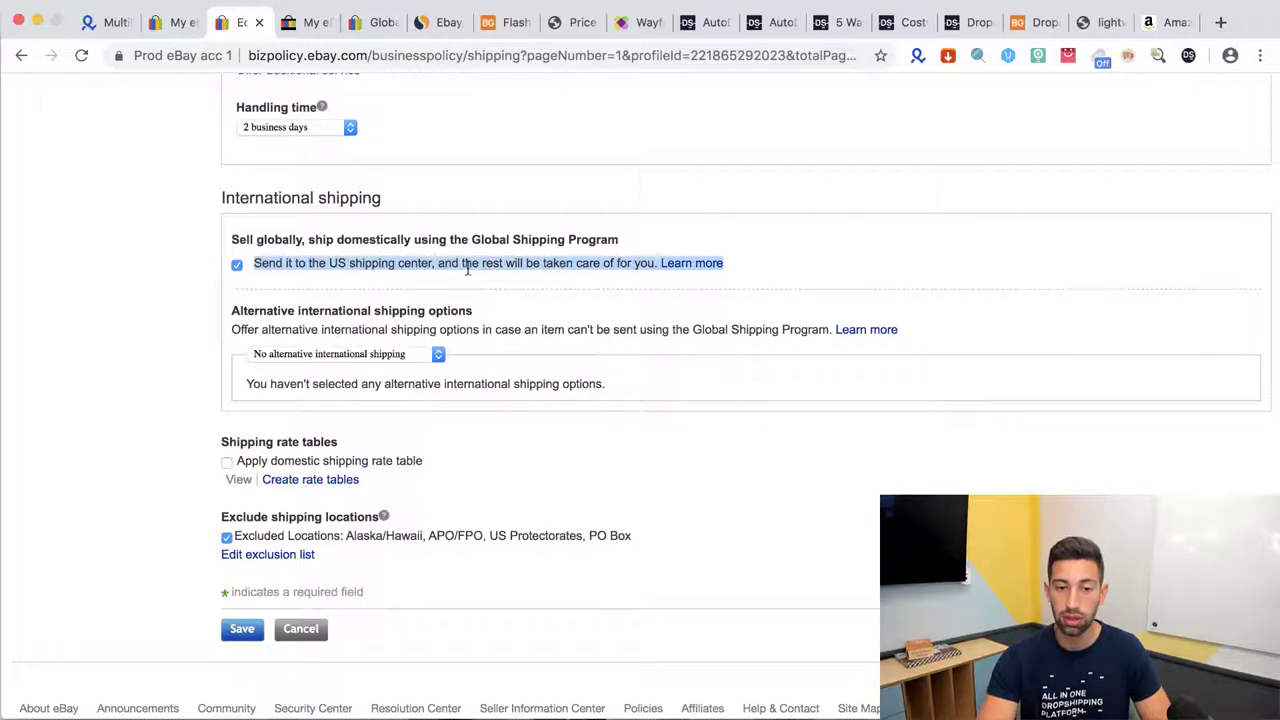
{"action": "triple_click", "coordinate": [527, 262]}
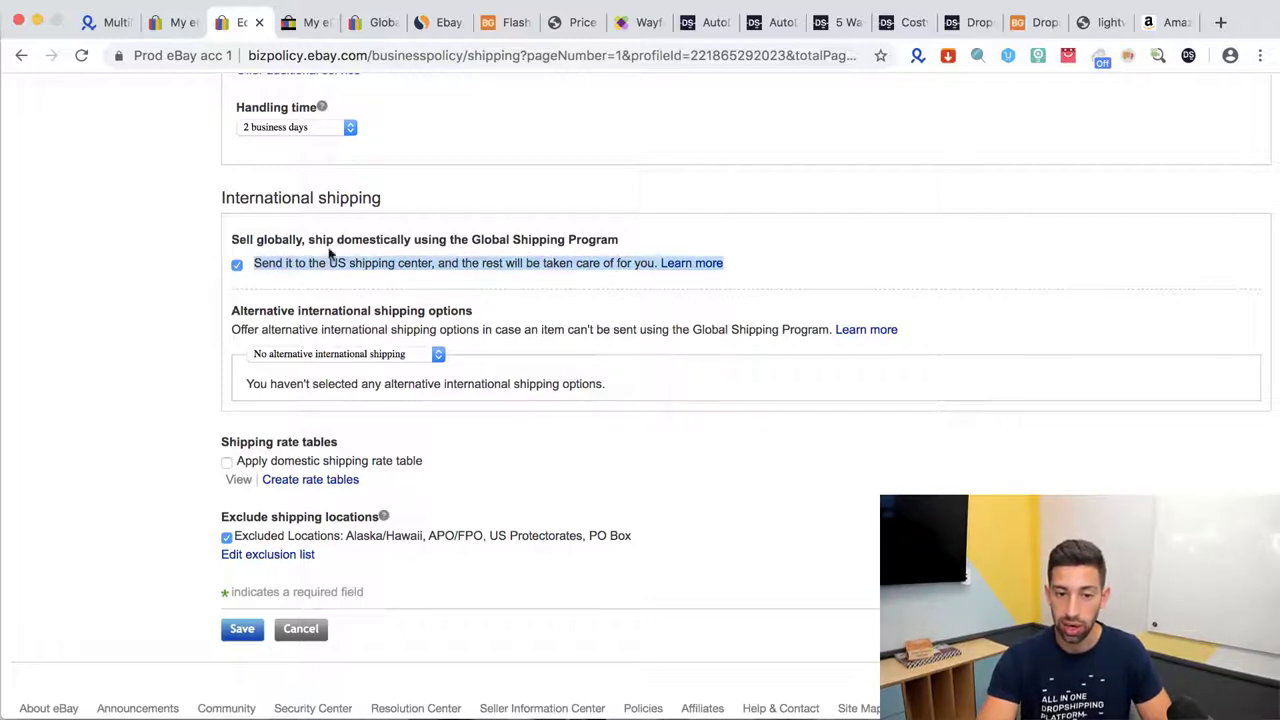
{"action": "left_click", "coordinate": [266, 268]}
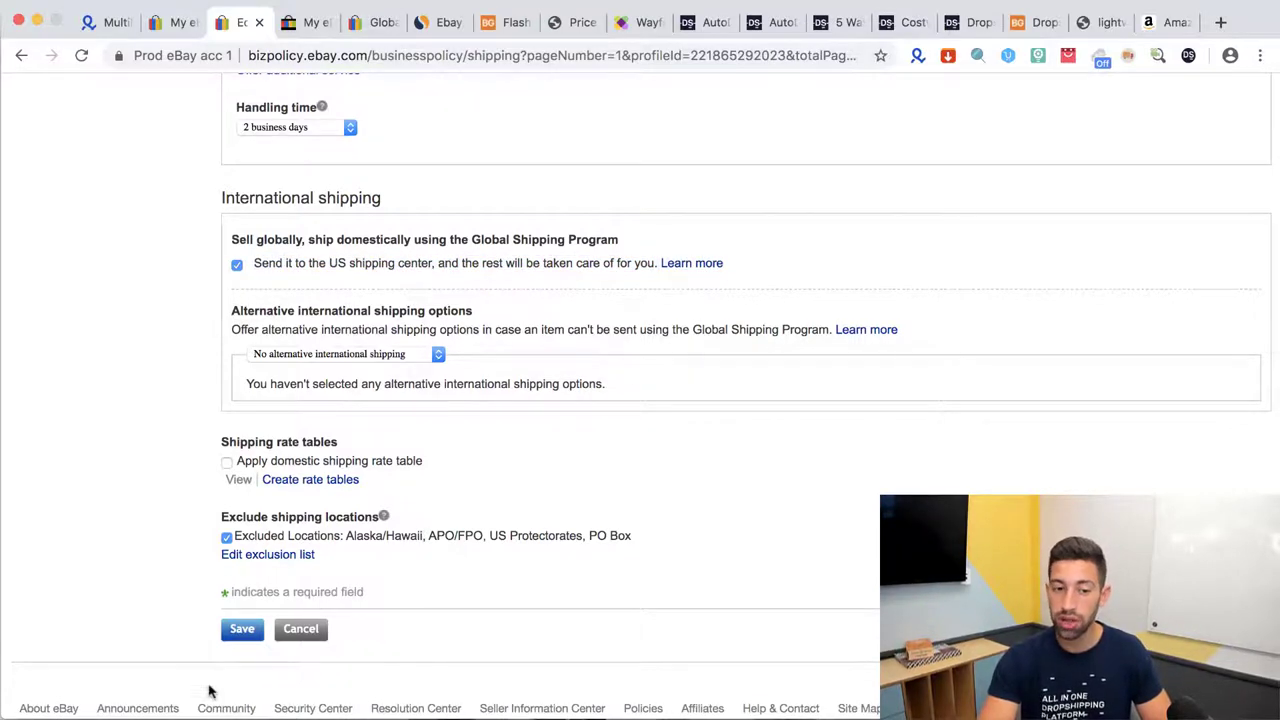
Save the US Shipping Policy and switch to the eBay help page about the Global Shipping Program.
{"action": "left_click", "coordinate": [250, 630]}
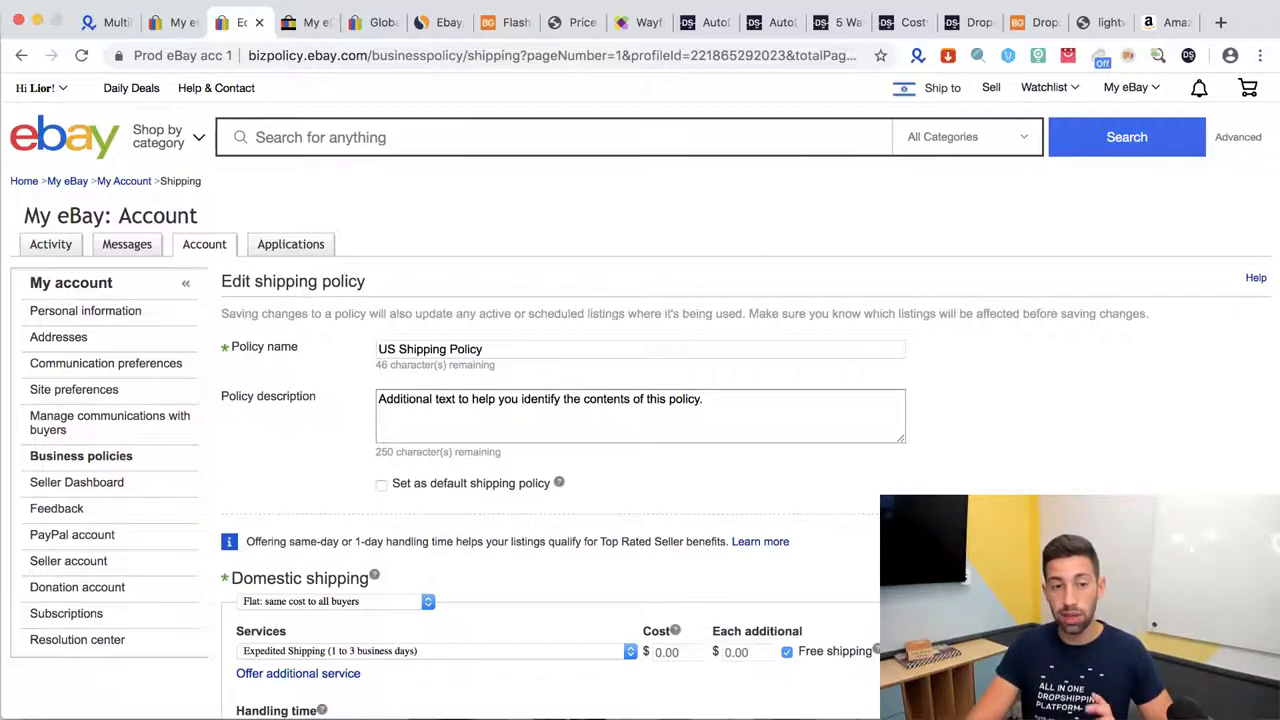
{"action": "left_click", "coordinate": [305, 22]}
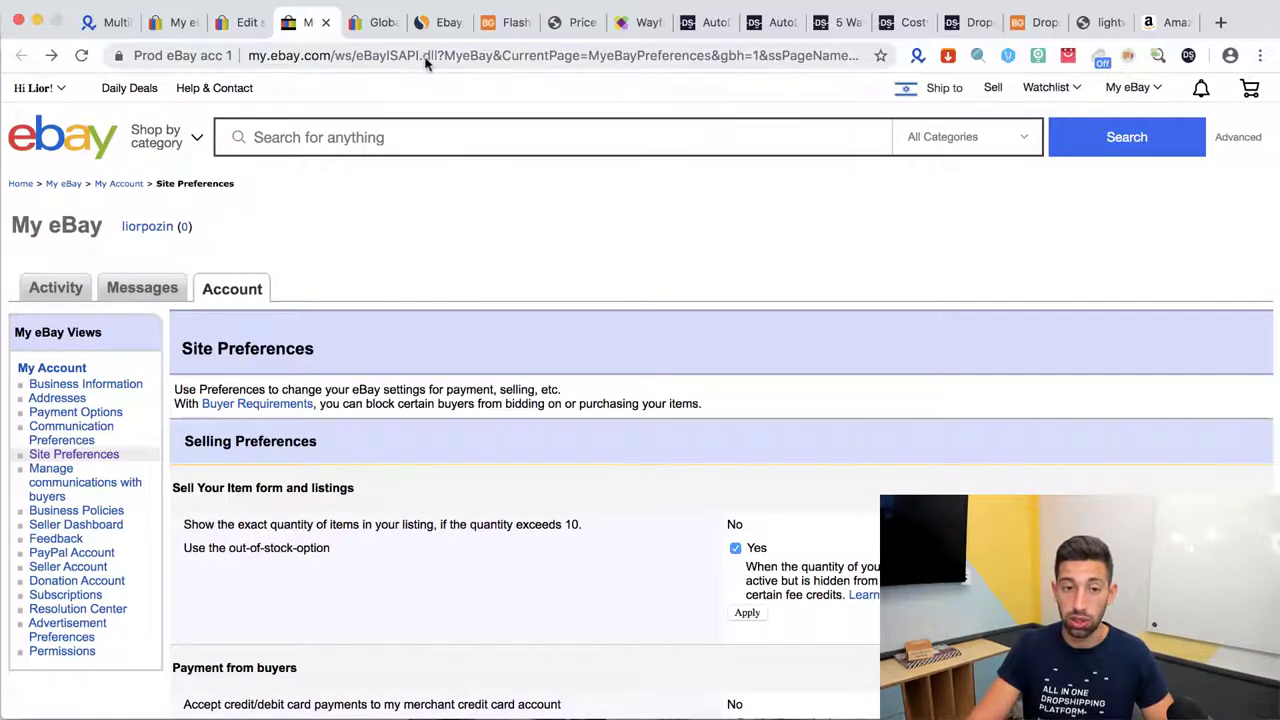
{"action": "left_click", "coordinate": [391, 30]}
{"action": "scroll", "coordinate": [520, 214], "scroll_direction": "down", "scroll_amount": 5}
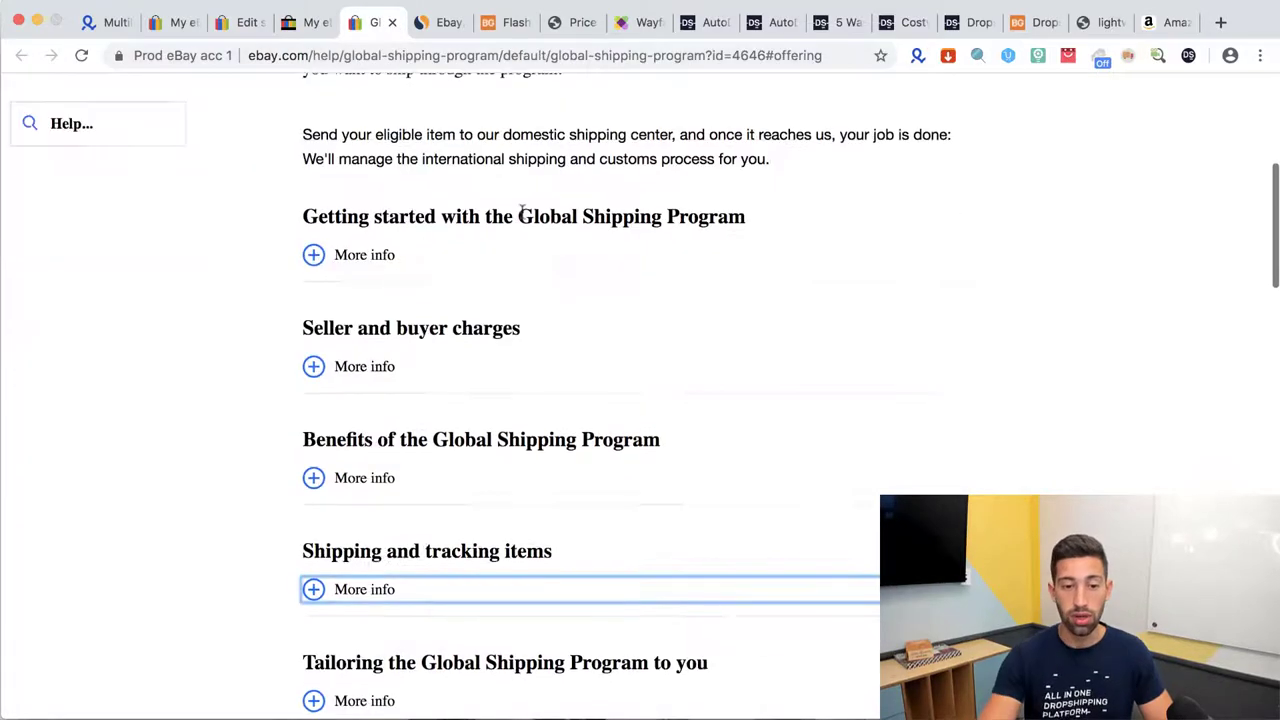
Check the seller and buyer charges section of the help page and expand the benefits of the Global Shipping Program.
{"action": "left_click", "coordinate": [340, 362]}
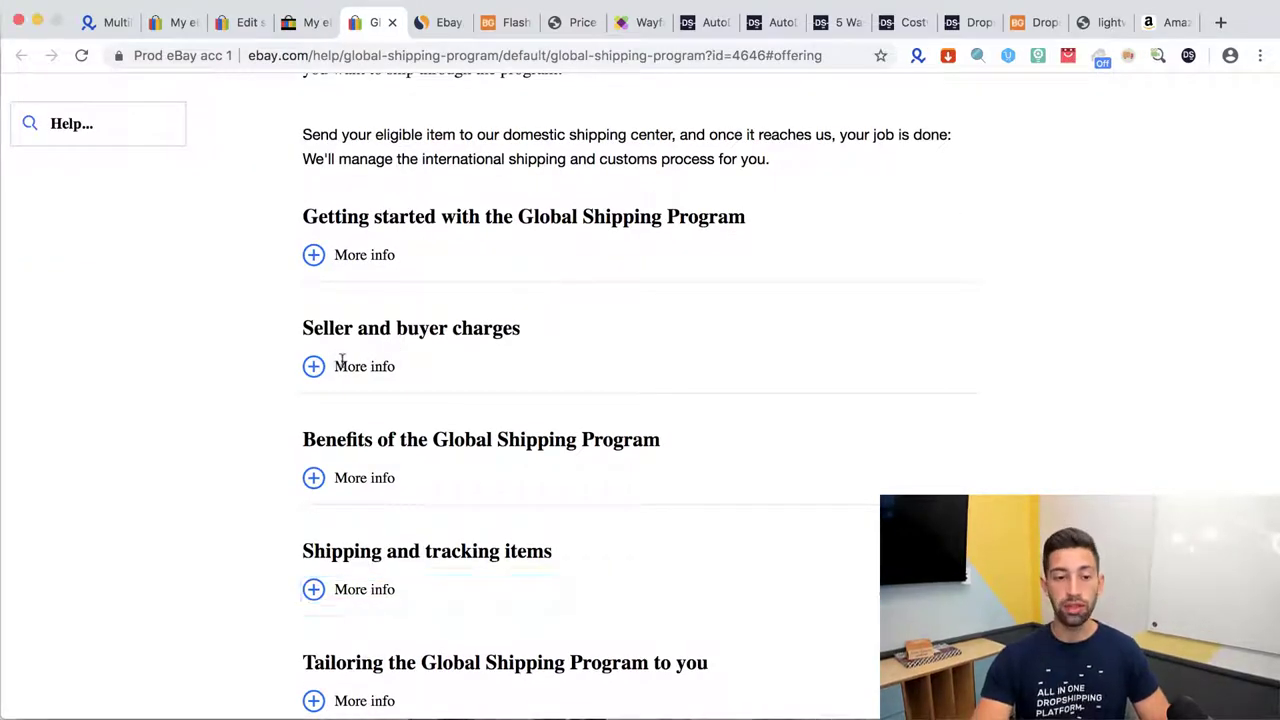
{"action": "left_click", "coordinate": [340, 362]}
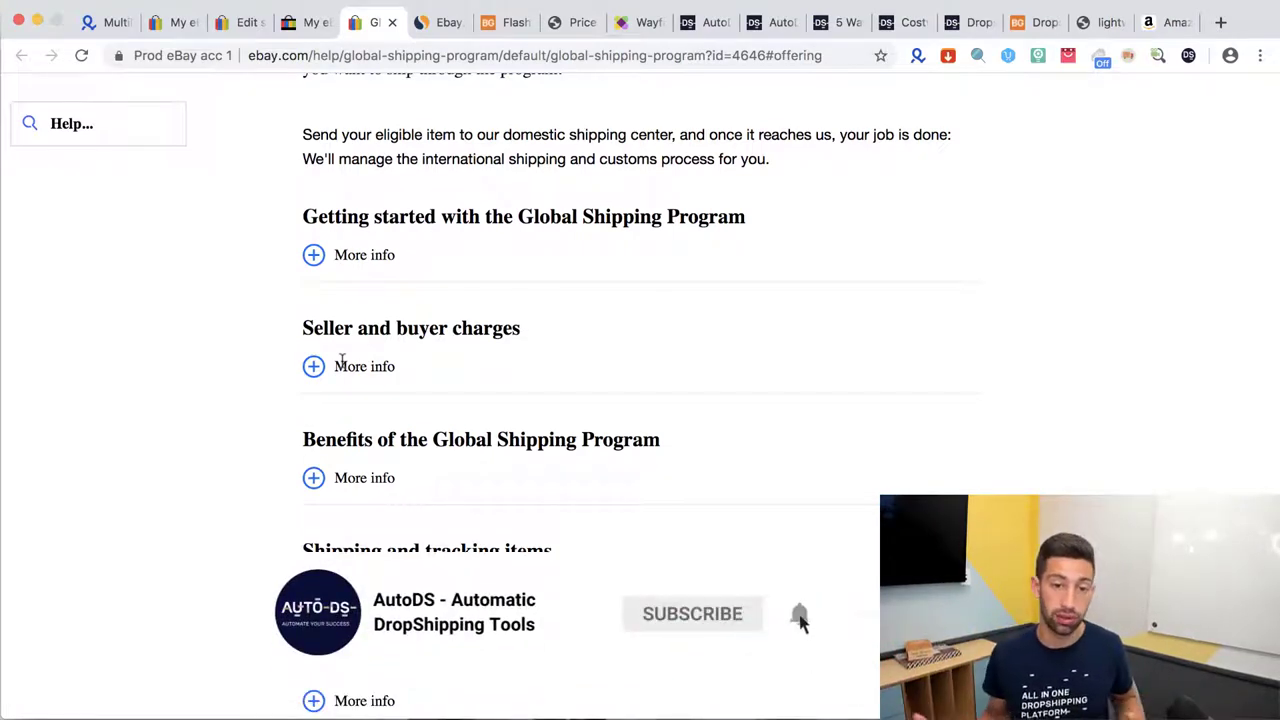
{"action": "scroll", "coordinate": [343, 364], "scroll_direction": "down", "scroll_amount": 4}
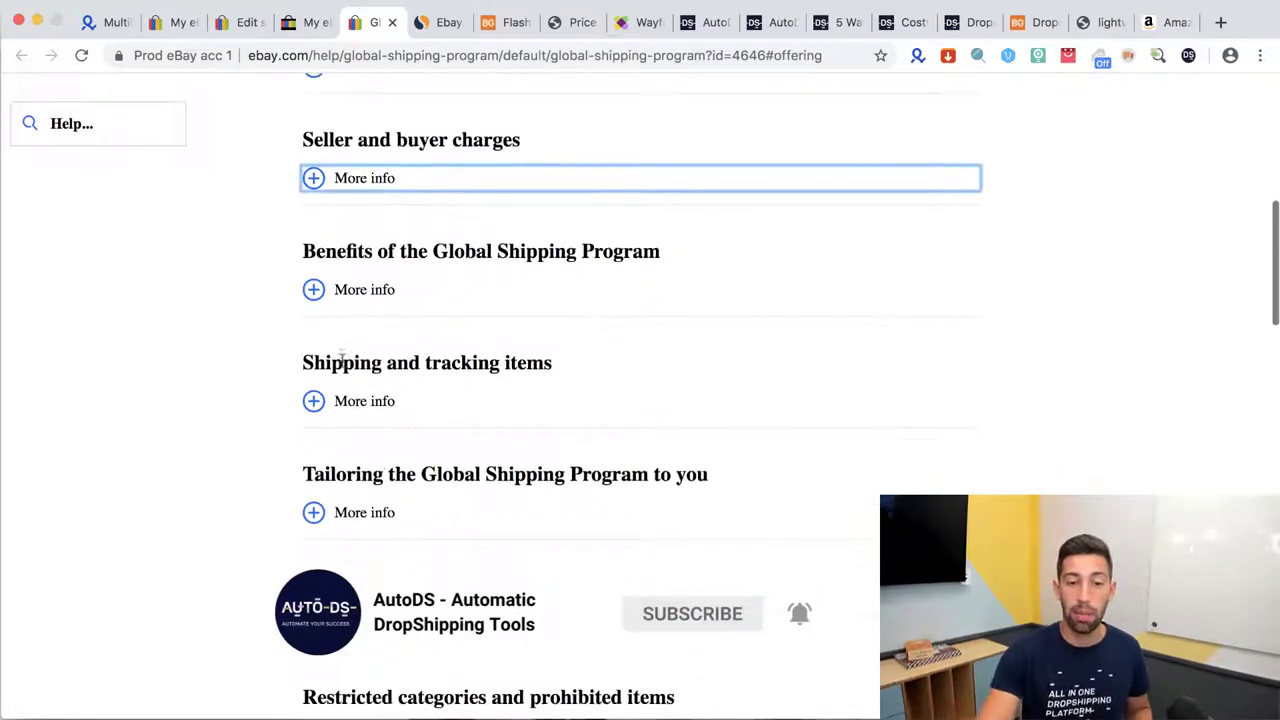
{"action": "left_click", "coordinate": [352, 289]}
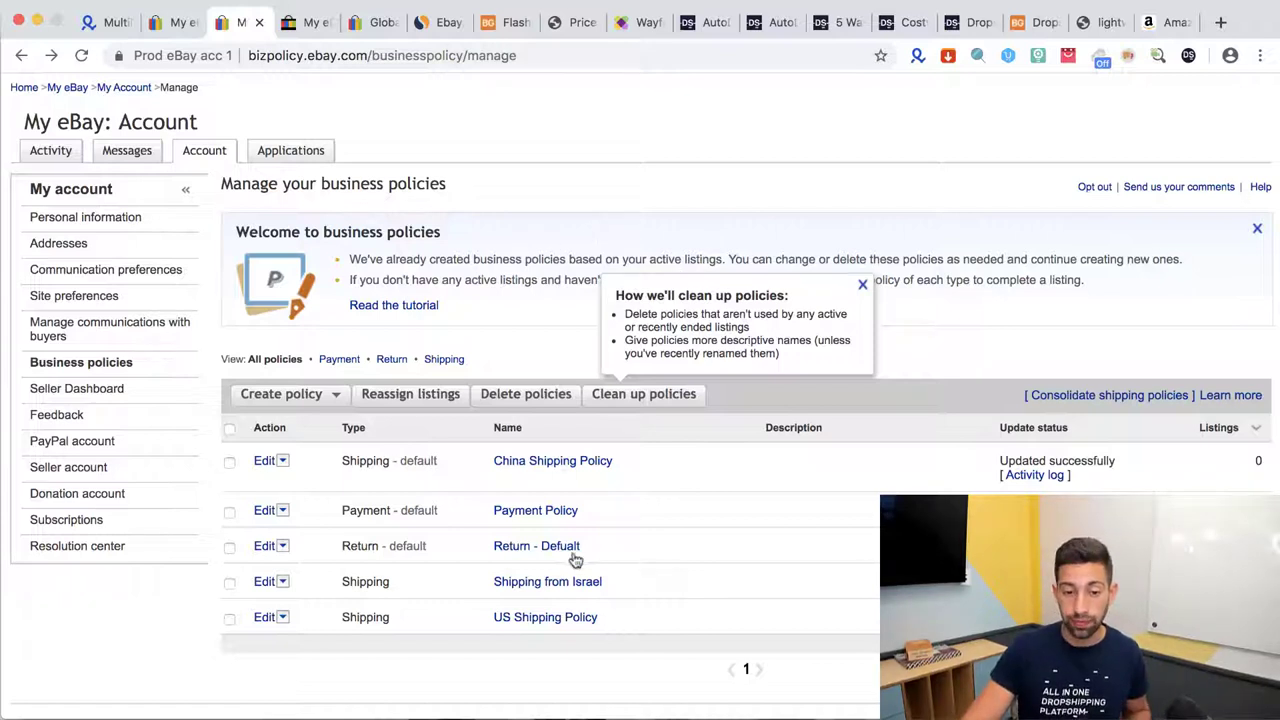
Open the "Return - Defualt" policy from the business policies and review its international returns option.
{"action": "left_click", "coordinate": [529, 550]}
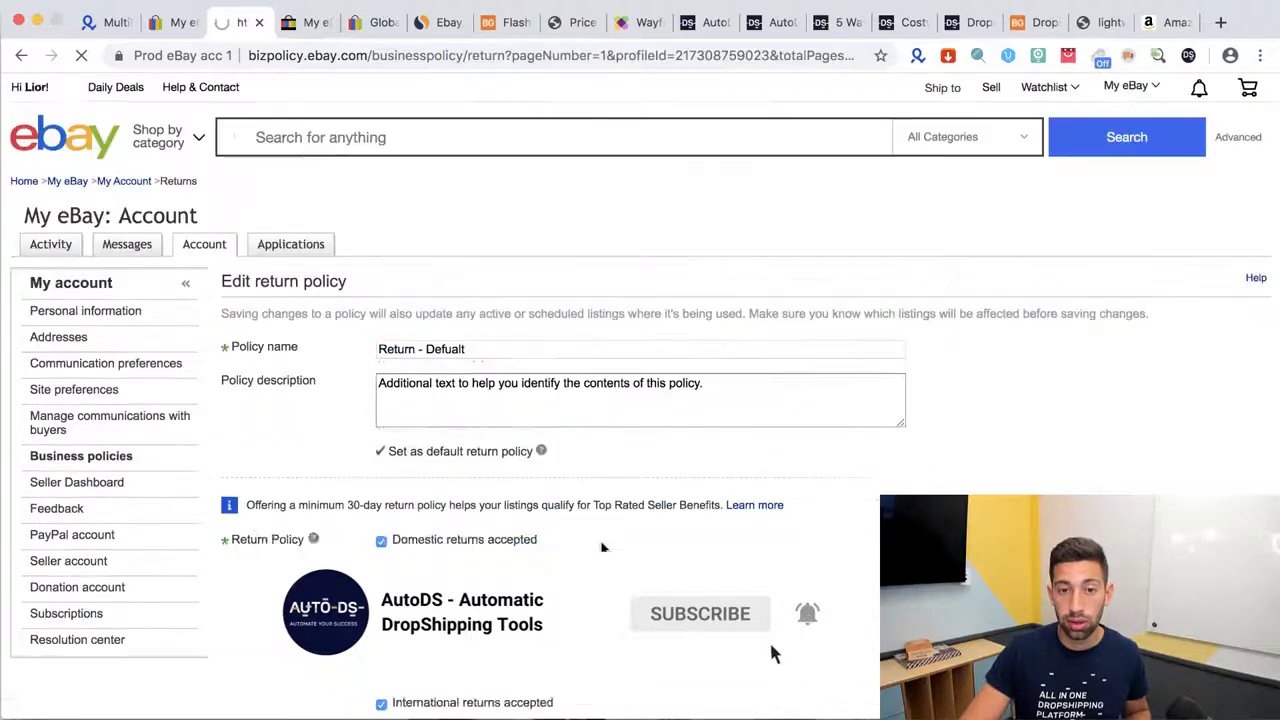
{"action": "scroll", "coordinate": [605, 545], "scroll_direction": "down", "scroll_amount": 5}
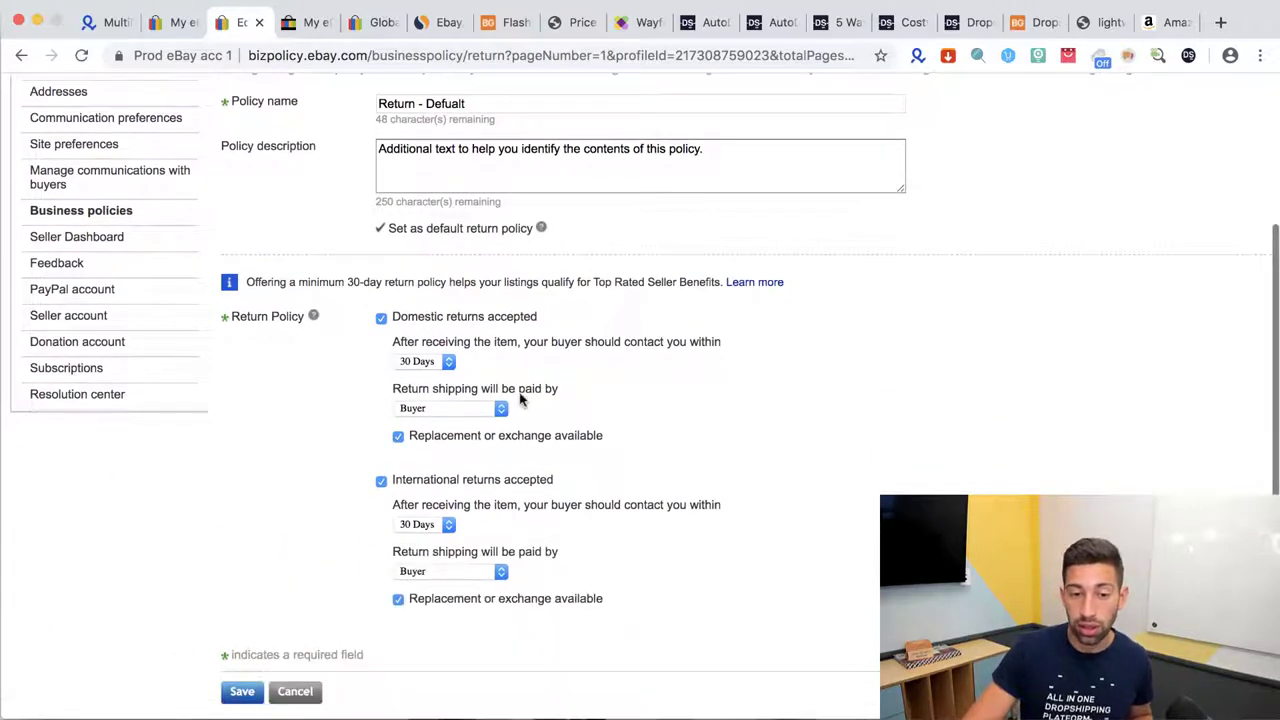
{"action": "scroll", "coordinate": [536, 463], "scroll_direction": "down", "scroll_amount": 1}
{"action": "left_click_drag", "start_coordinate": [560, 434], "coordinate": [334, 434]}
{"action": "left_click", "coordinate": [324, 443]}
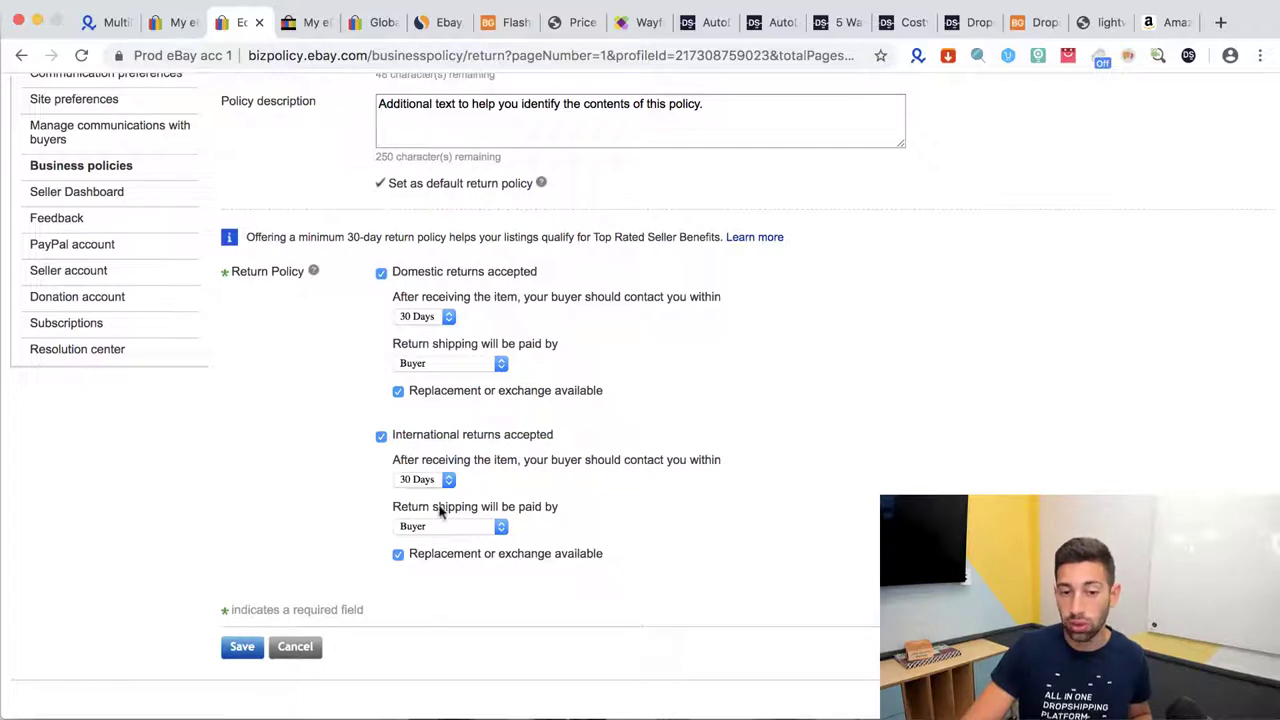
Check the available choices for who pays return shipping under International returns accepted.
{"action": "left_click_drag", "start_coordinate": [418, 511], "coordinate": [557, 512]}
{"action": "left_click", "coordinate": [489, 527]}
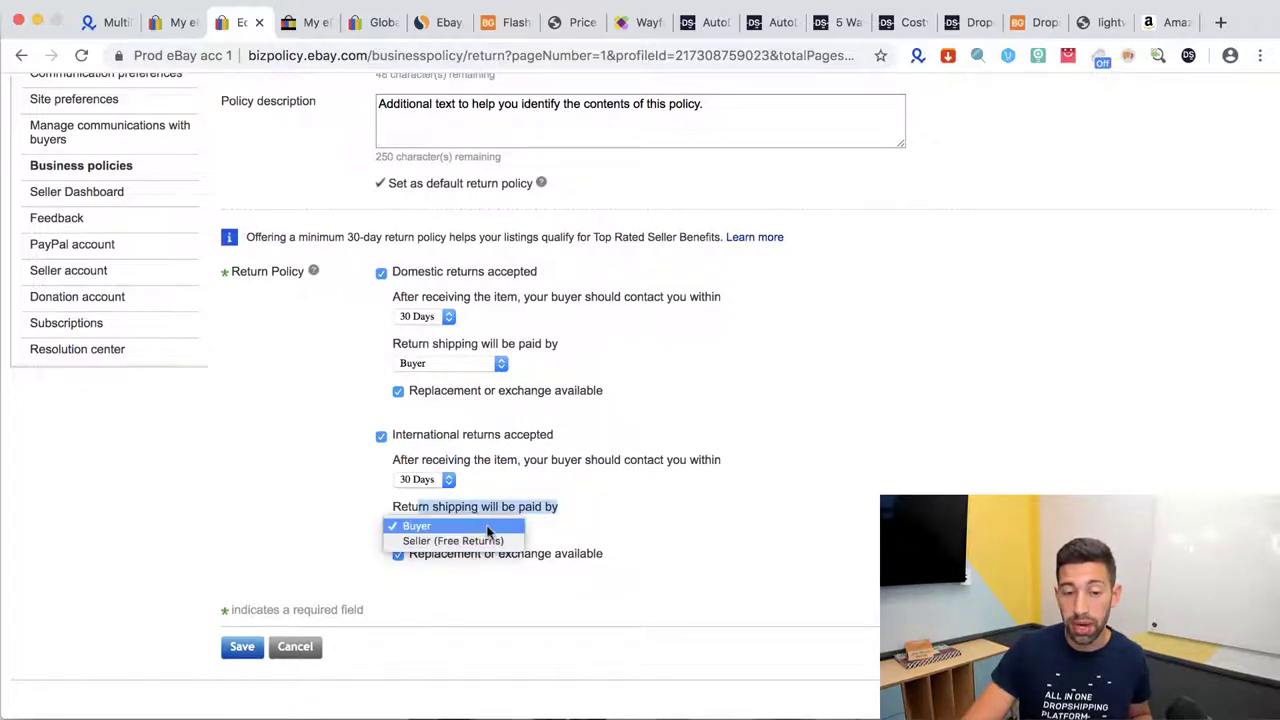
{"action": "left_click", "coordinate": [613, 517]}
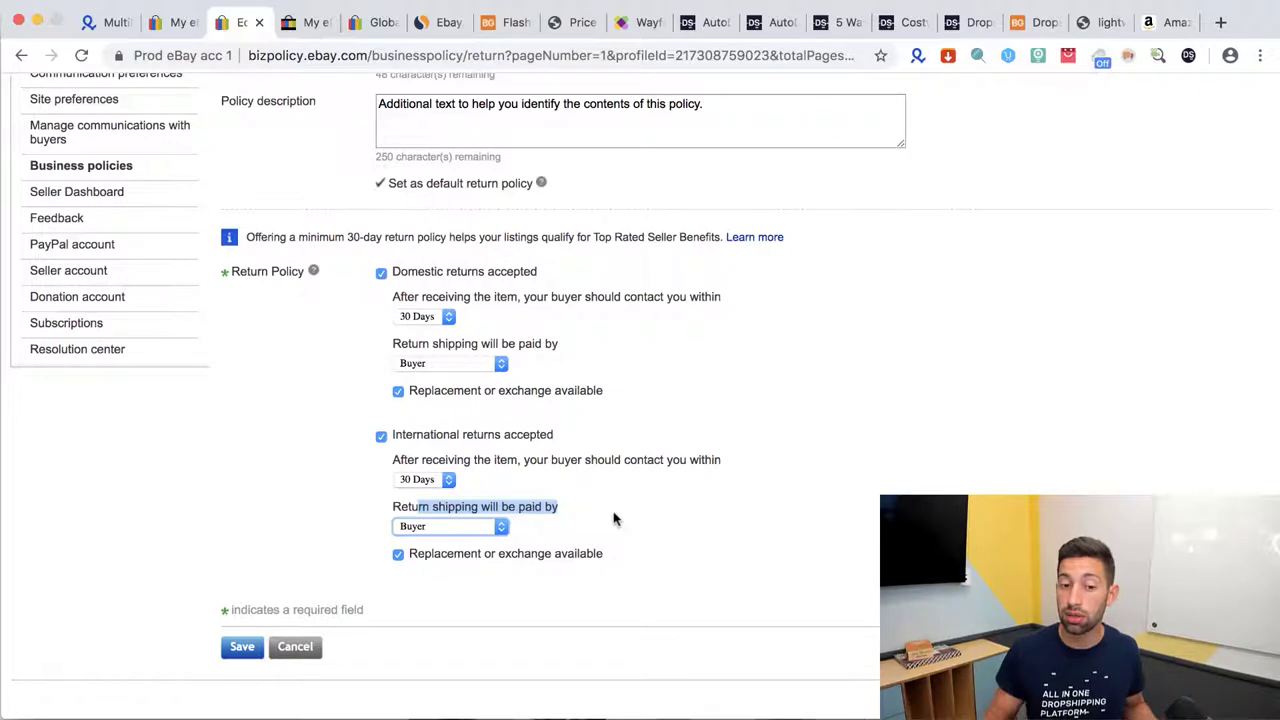
{"action": "left_click", "coordinate": [610, 522]}
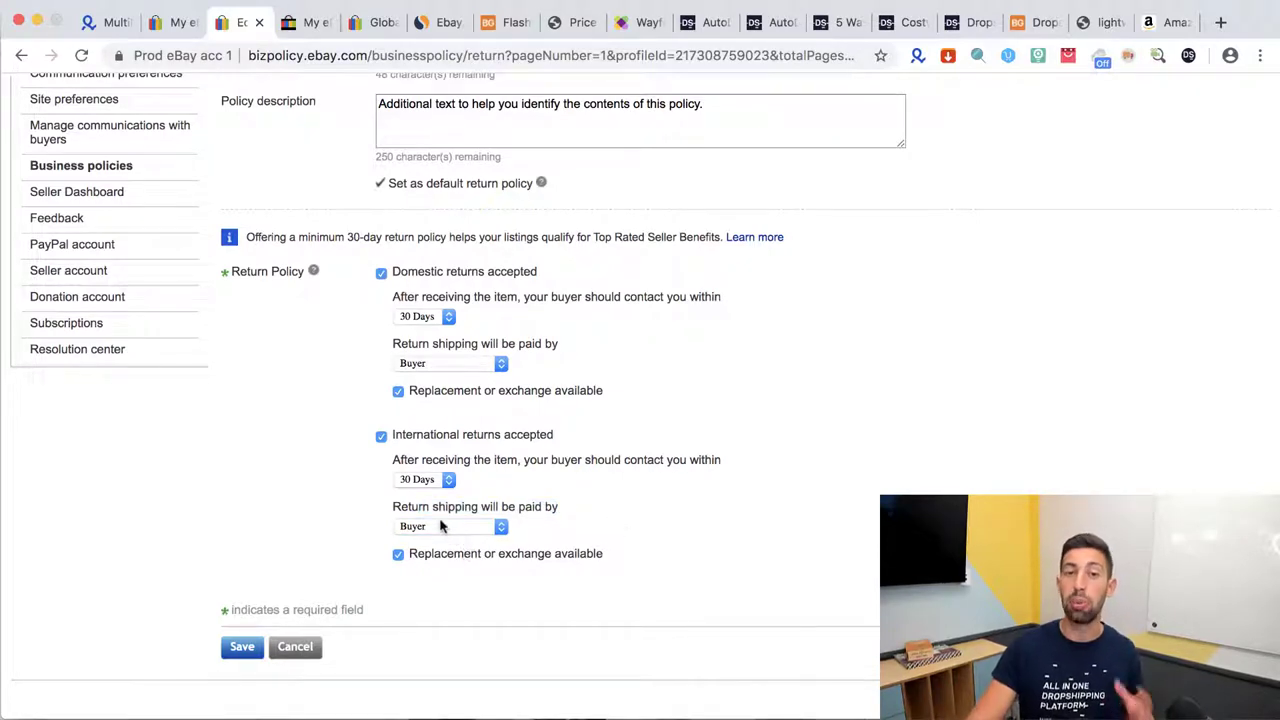